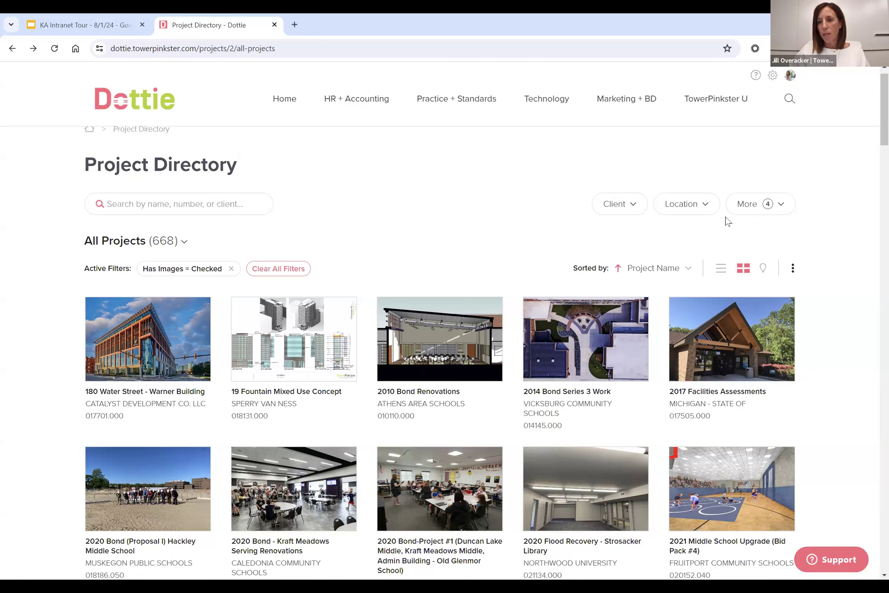
Filter the project directory to the client Kalamazoo Public Schools and look over the project list.
{"action": "left_click", "coordinate": [633, 210]}
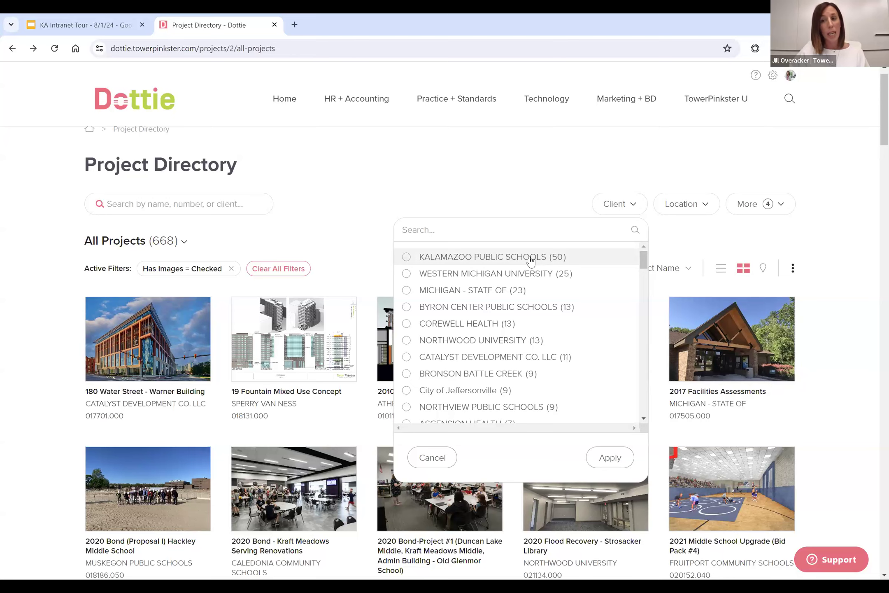
{"action": "left_click", "coordinate": [531, 257]}
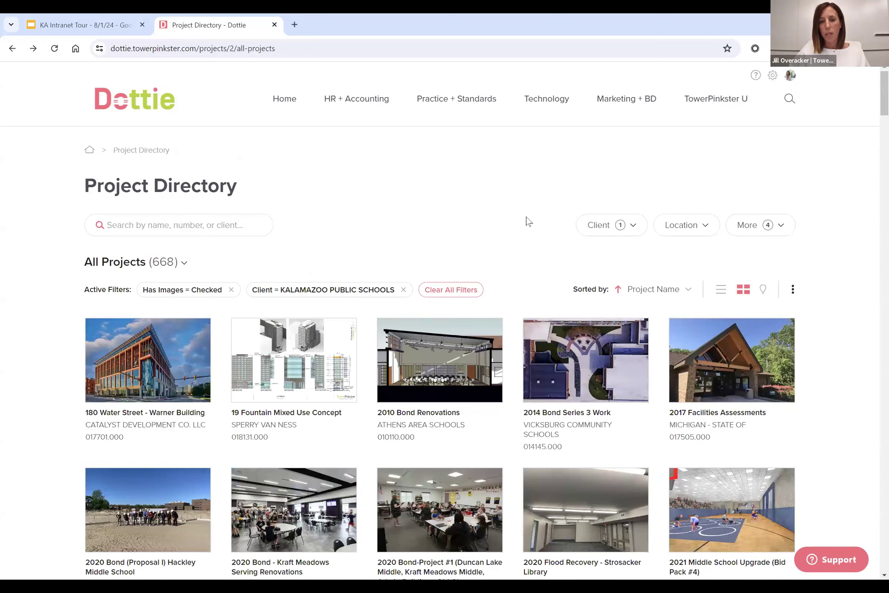
{"action": "scroll", "coordinate": [555, 257], "scroll_direction": "down", "scroll_amount": 4}
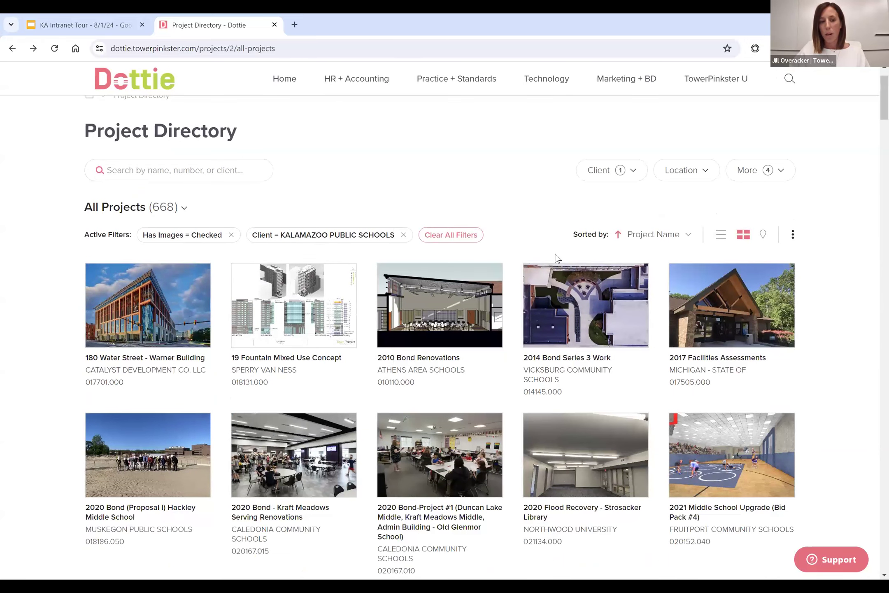
{"action": "scroll", "coordinate": [556, 263], "scroll_direction": "down", "scroll_amount": 5}
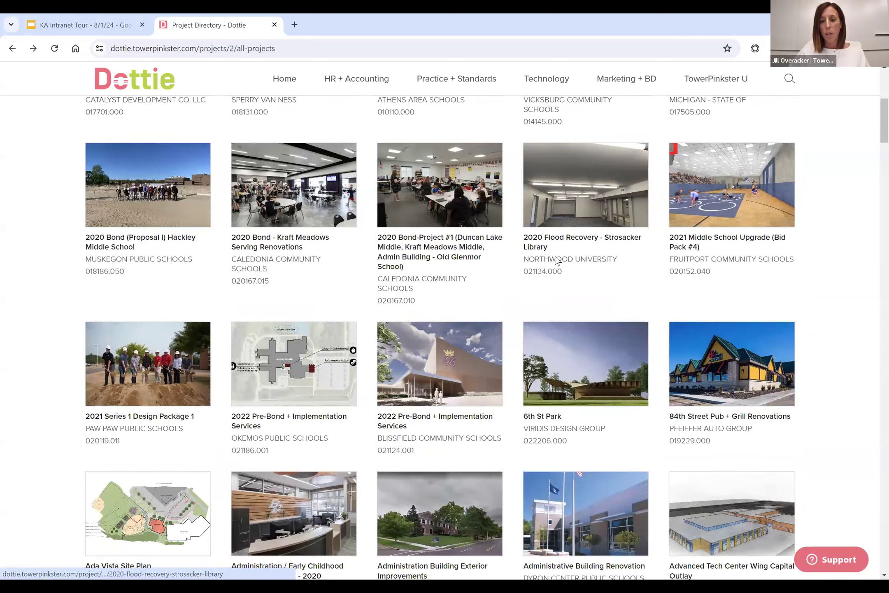
{"action": "scroll", "coordinate": [555, 256], "scroll_direction": "up", "scroll_amount": 10}
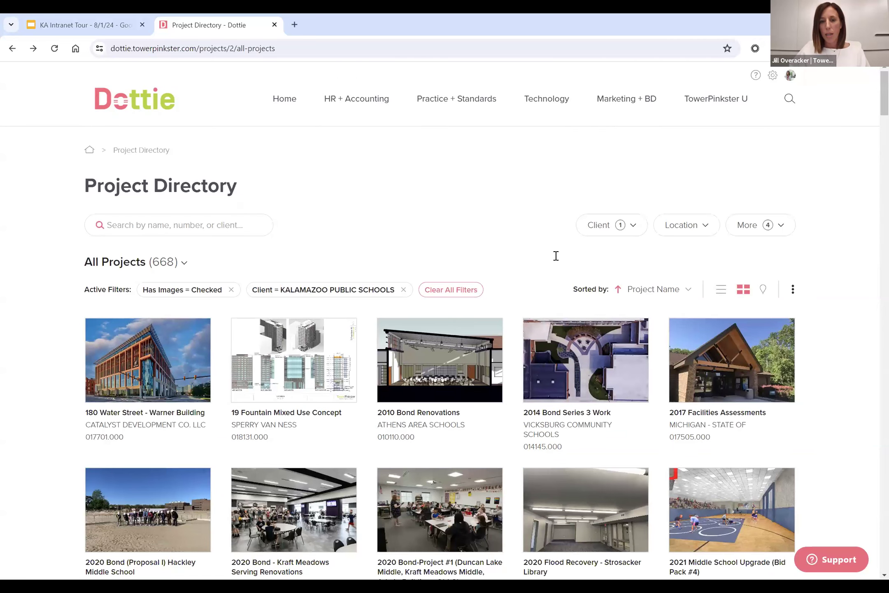
Preview a project pin with the filtered projects shown on the map, and clear the Kalamazoo Public Schools client filter.
{"action": "left_click", "coordinate": [763, 290]}
{"action": "scroll", "coordinate": [547, 342], "scroll_direction": "down", "scroll_amount": 3}
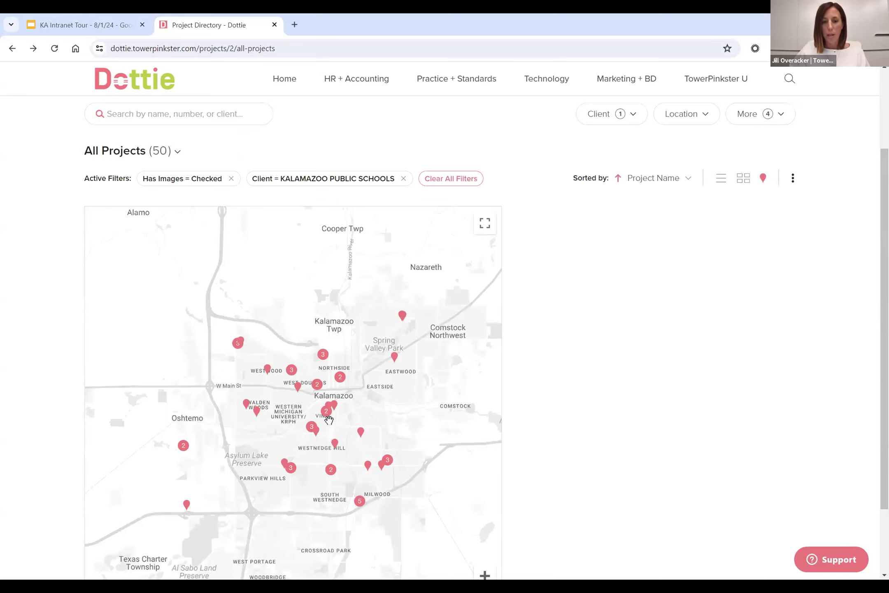
{"action": "mouse_move", "coordinate": [255, 416]}
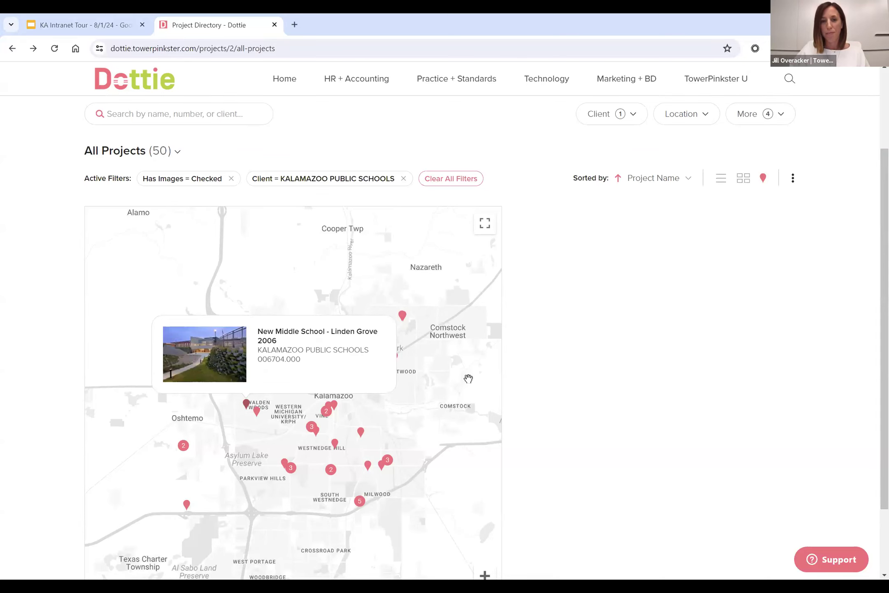
{"action": "left_click", "coordinate": [403, 180]}
{"action": "scroll", "coordinate": [749, 228], "scroll_direction": "up", "scroll_amount": 3}
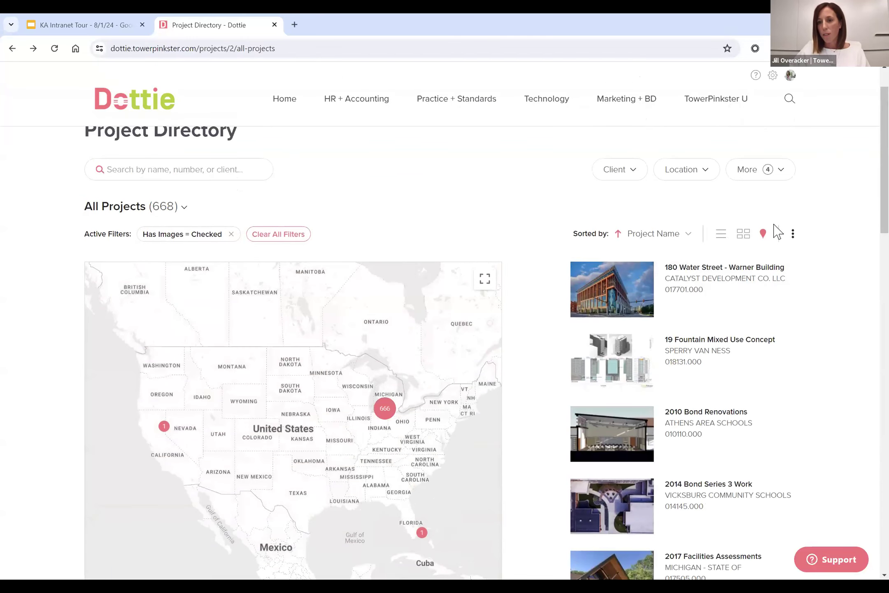
Add a Completion filter to the additional project filters, look through its years, and remove the Stage filter.
{"action": "left_click", "coordinate": [782, 226]}
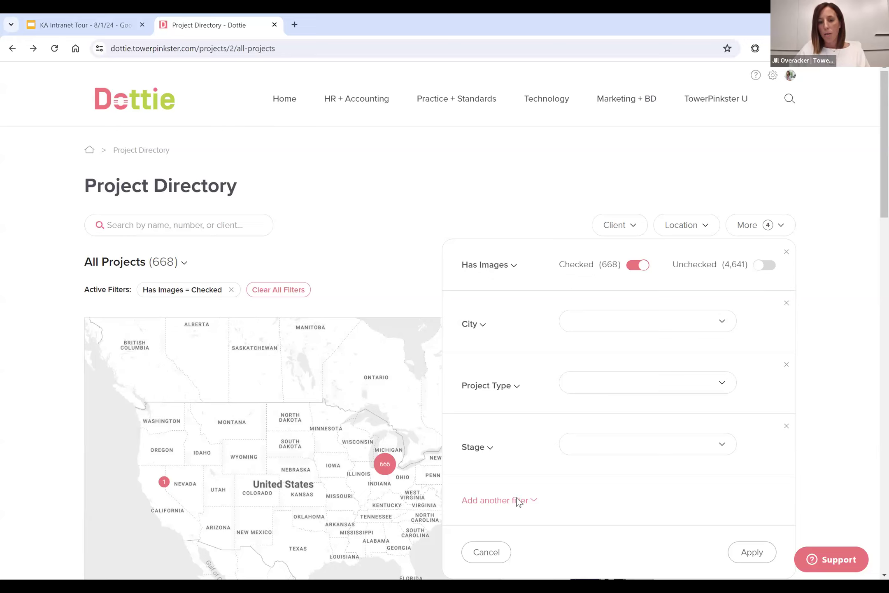
{"action": "left_click", "coordinate": [498, 500]}
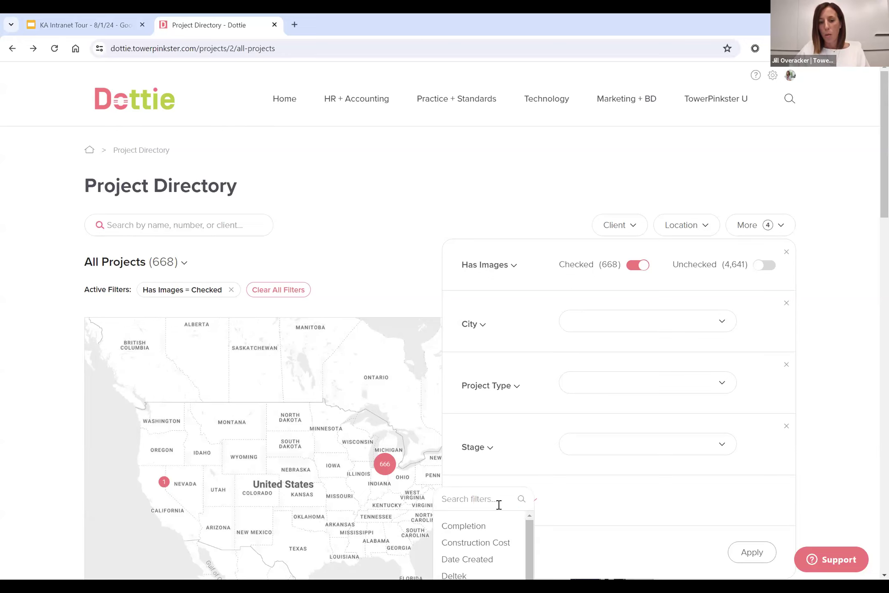
{"action": "left_click", "coordinate": [464, 529]}
{"action": "left_click", "coordinate": [647, 514]}
{"action": "scroll", "coordinate": [648, 512], "scroll_direction": "down", "scroll_amount": 1}
{"action": "scroll", "coordinate": [646, 509], "scroll_direction": "down", "scroll_amount": 1}
{"action": "scroll", "coordinate": [644, 504], "scroll_direction": "up", "scroll_amount": 1}
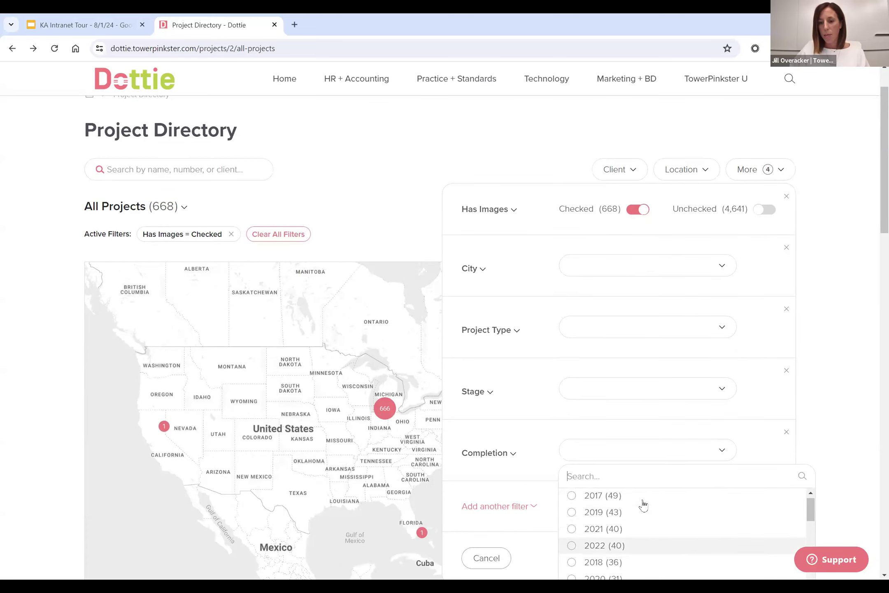
{"action": "scroll", "coordinate": [642, 506], "scroll_direction": "up", "scroll_amount": 1}
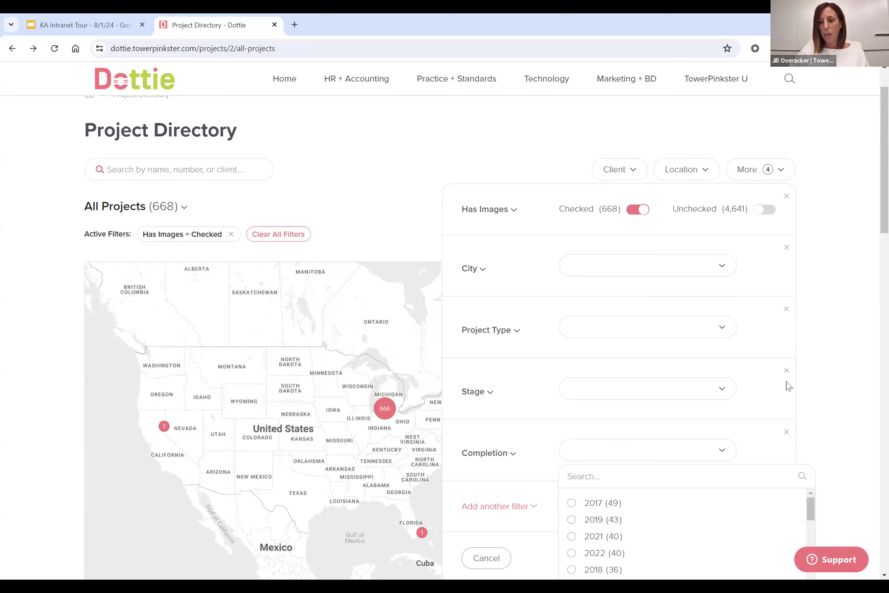
{"action": "left_click", "coordinate": [787, 370]}
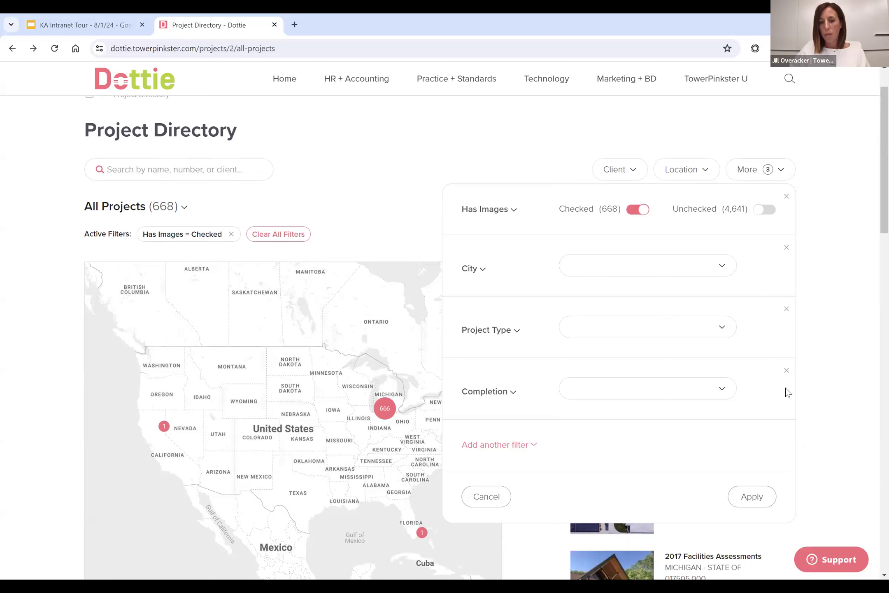
Add a GC or CM Name filter to the project directory and set it to OAK.
{"action": "left_click", "coordinate": [506, 445]}
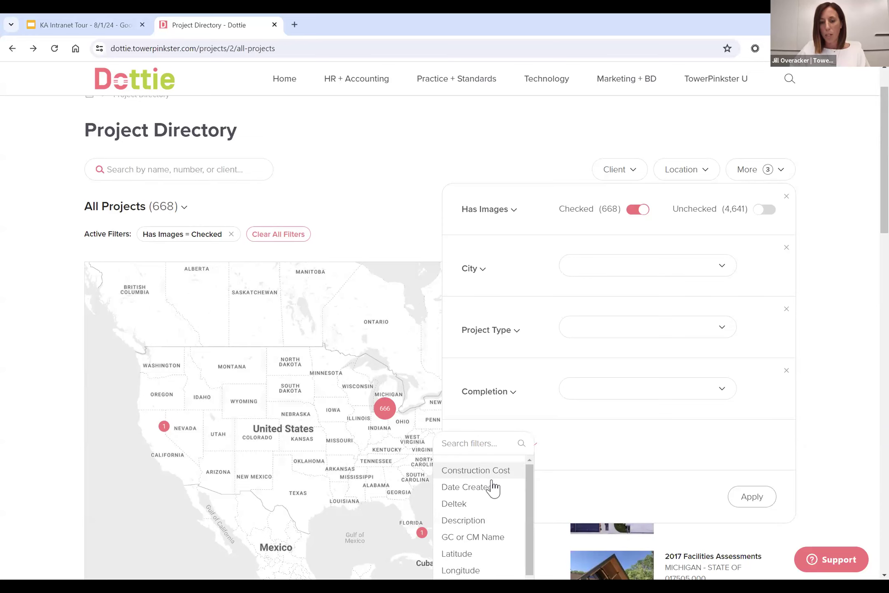
{"action": "left_click", "coordinate": [486, 535]}
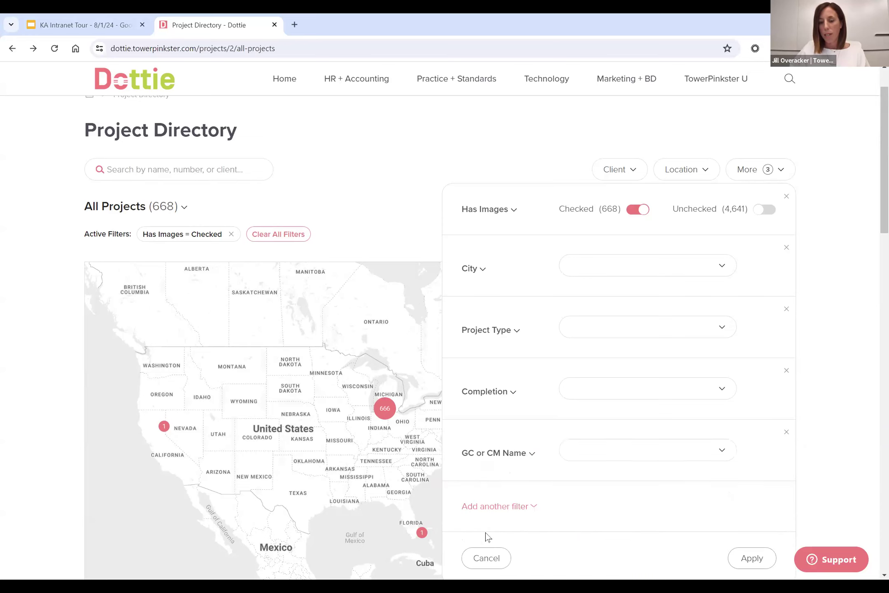
{"action": "left_click", "coordinate": [608, 458]}
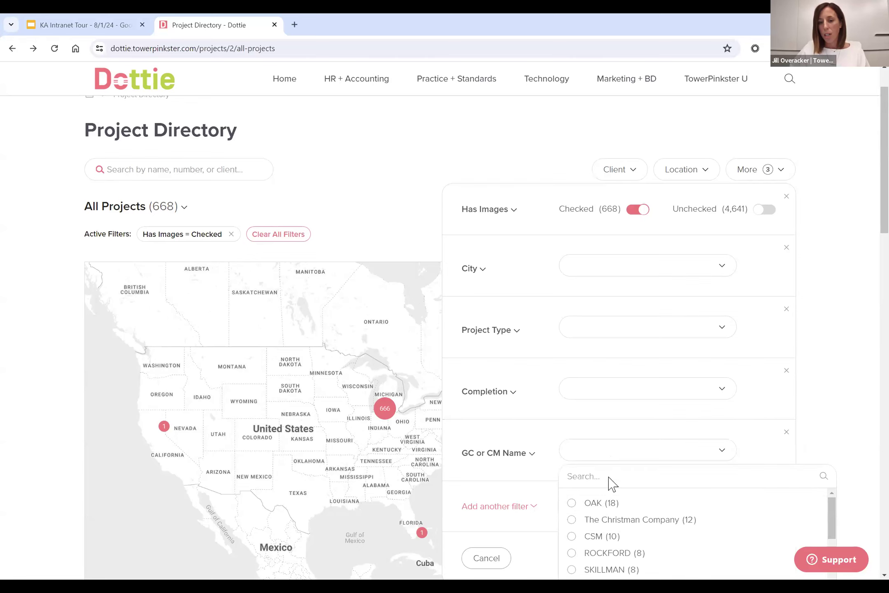
{"action": "left_click", "coordinate": [601, 505]}
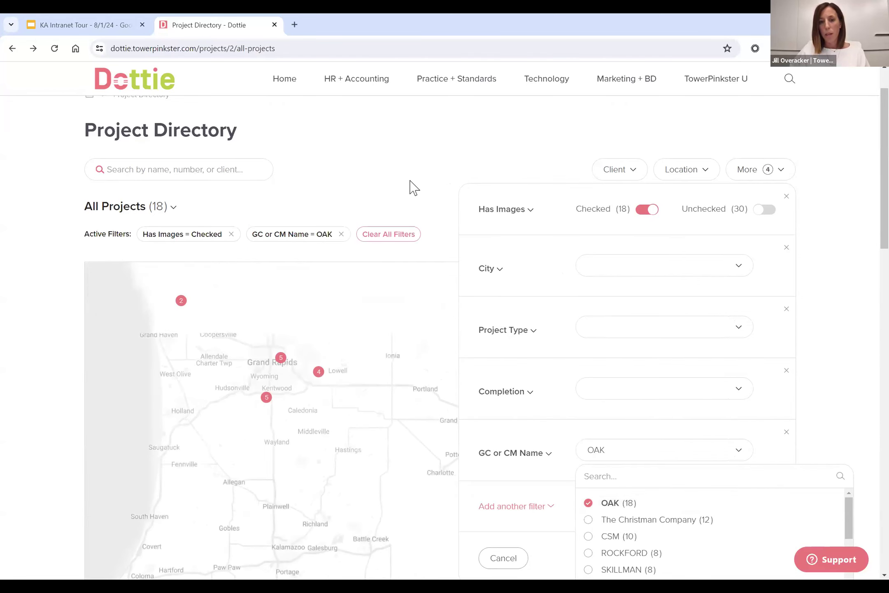
{"action": "left_click", "coordinate": [412, 188]}
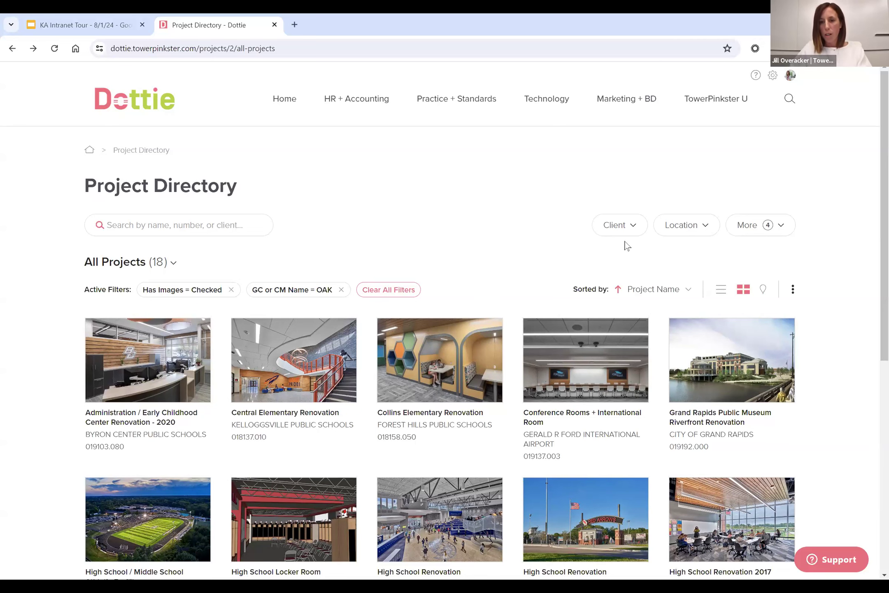
Narrow the OAK projects to the client Byron Center Public Schools.
{"action": "left_click", "coordinate": [634, 226]}
{"action": "left_click", "coordinate": [546, 294]}
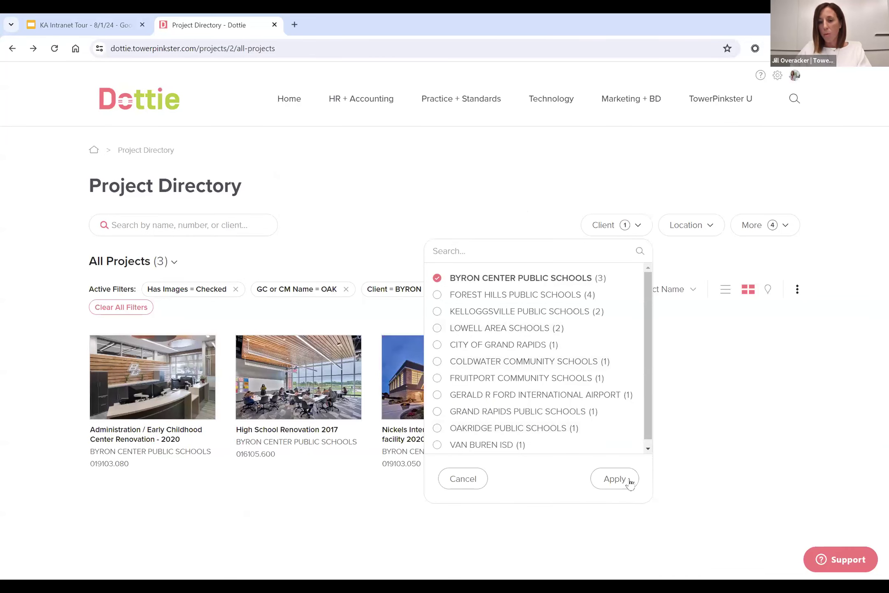
{"action": "left_click", "coordinate": [626, 479]}
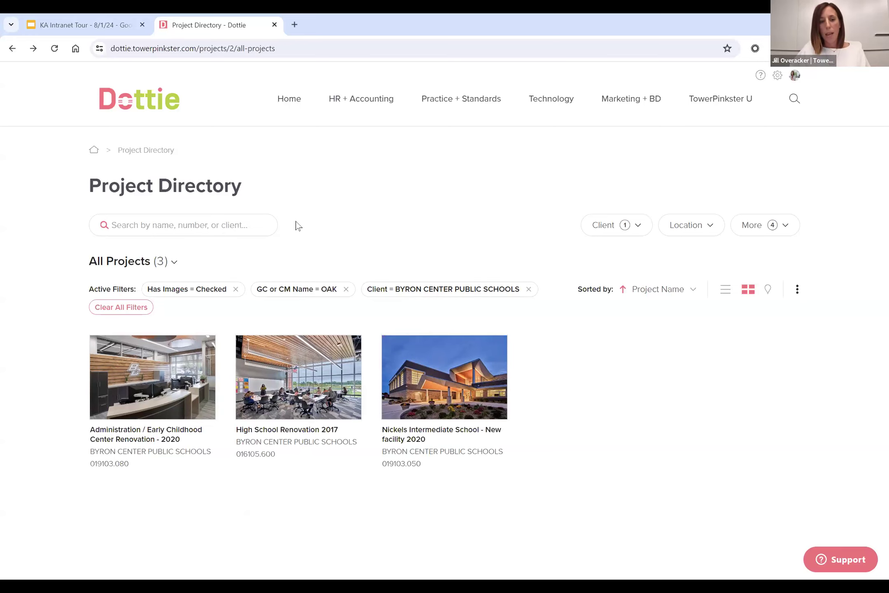
Remove the Has Images filter and look through the Byron Center Public Schools projects, including those without images.
{"action": "left_click", "coordinate": [236, 290]}
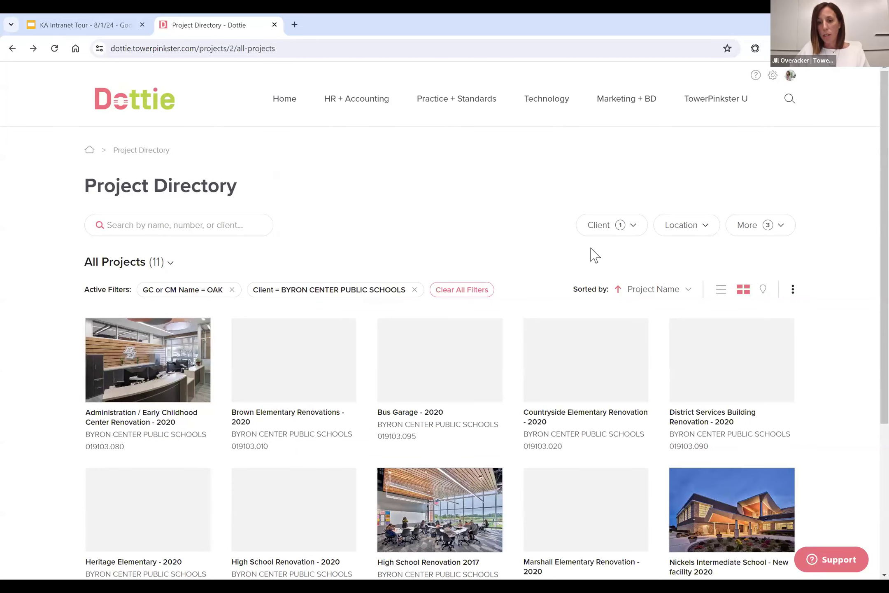
{"action": "scroll", "coordinate": [502, 197], "scroll_direction": "down", "scroll_amount": 2}
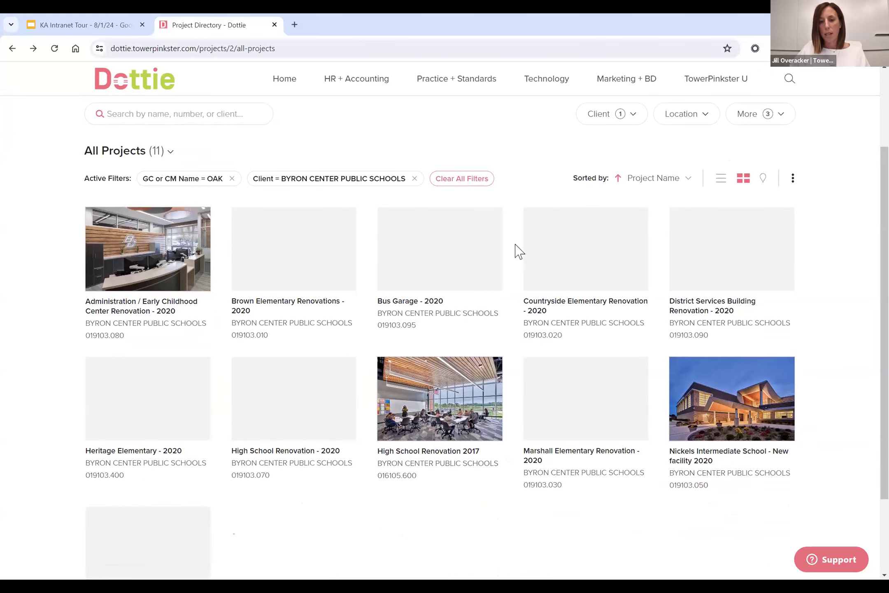
{"action": "scroll", "coordinate": [531, 329], "scroll_direction": "down", "scroll_amount": 1}
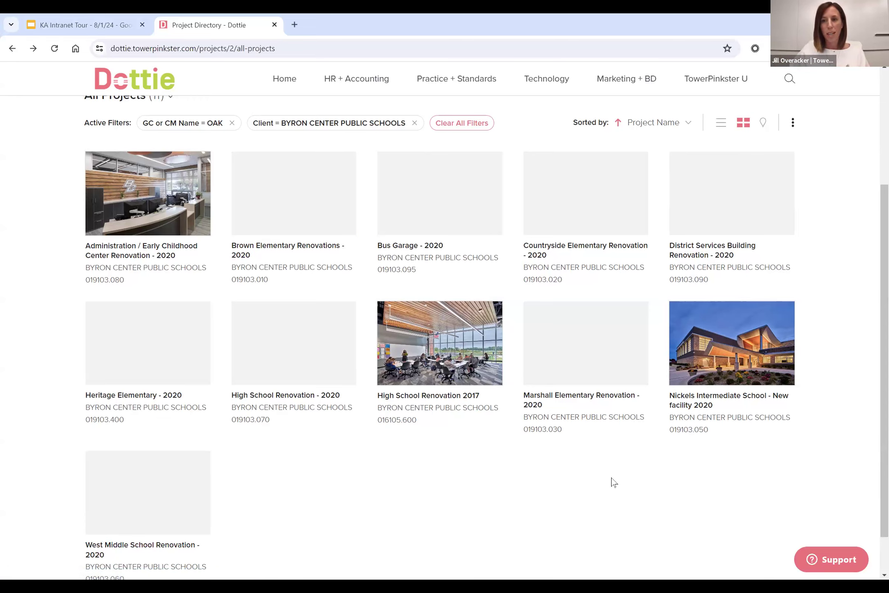
{"action": "scroll", "coordinate": [616, 481], "scroll_direction": "up", "scroll_amount": 5}
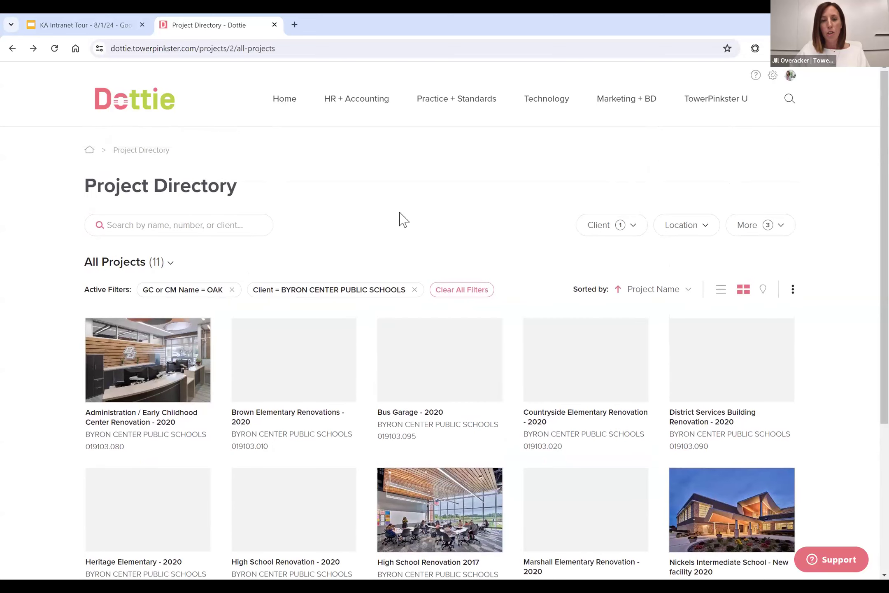
Clear the client and GC or CM Name filters and search the project directory for "dunb".
{"action": "left_click", "coordinate": [414, 290]}
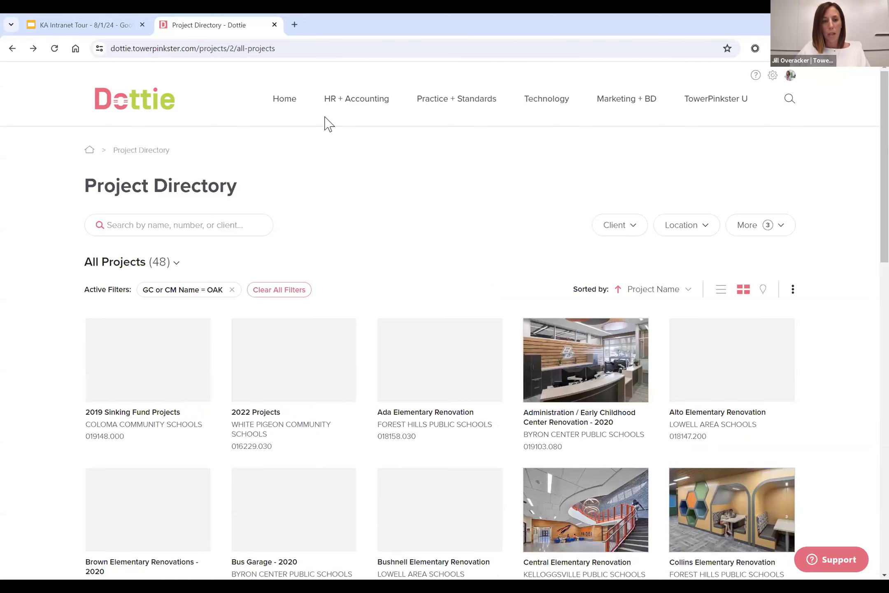
{"action": "left_click", "coordinate": [235, 222]}
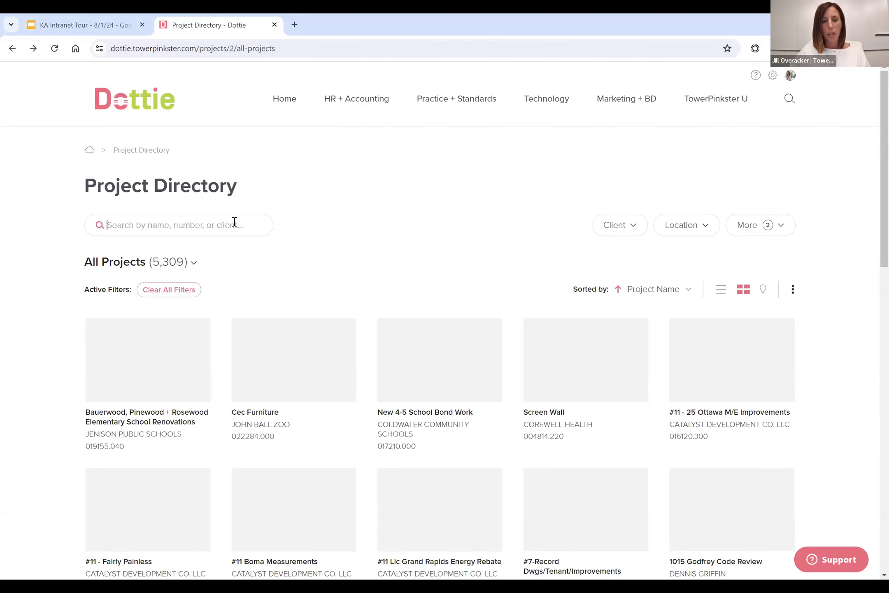
{"action": "type", "text": "dun"}
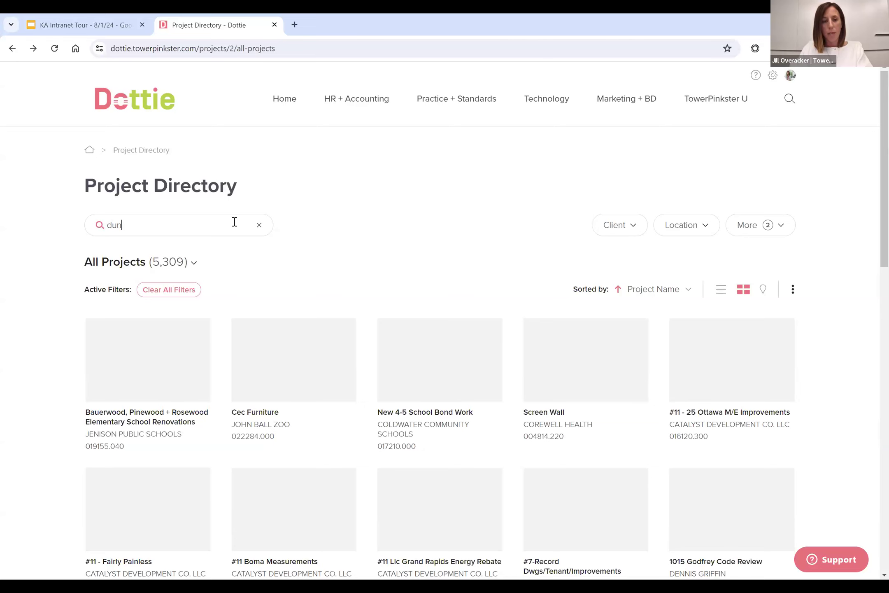
{"action": "type", "text": "b"}
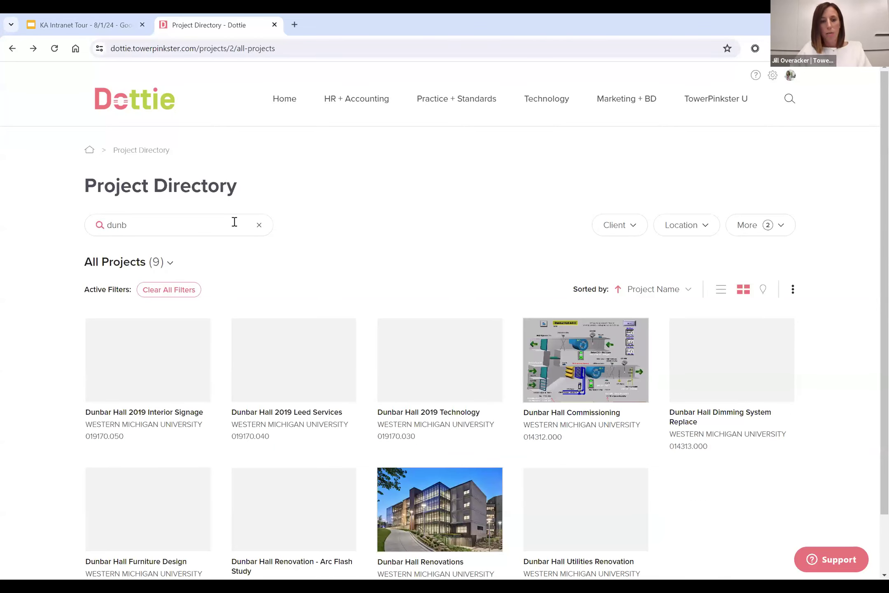
Open the Dunbar Hall Renovations project and go through its image carousel to the last picture.
{"action": "left_click", "coordinate": [438, 515]}
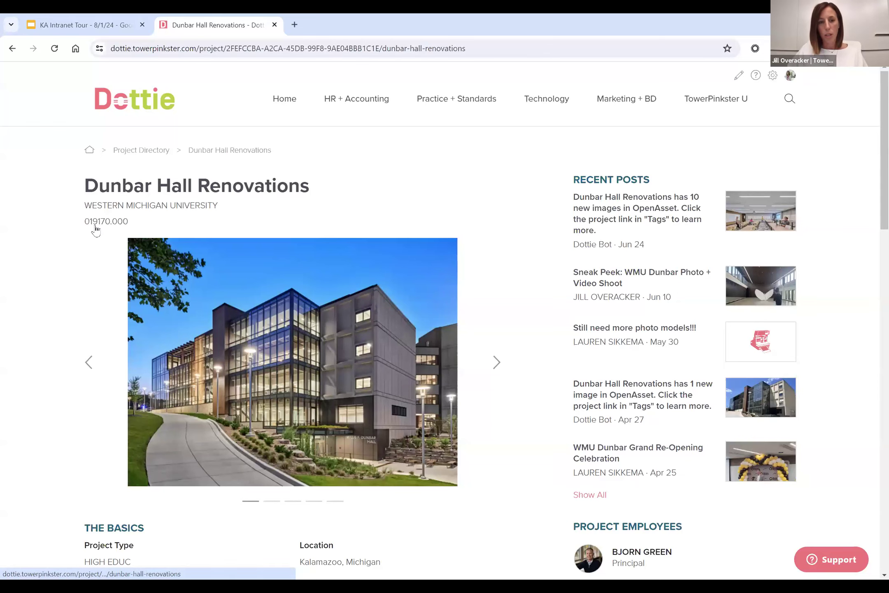
{"action": "left_click", "coordinate": [494, 368]}
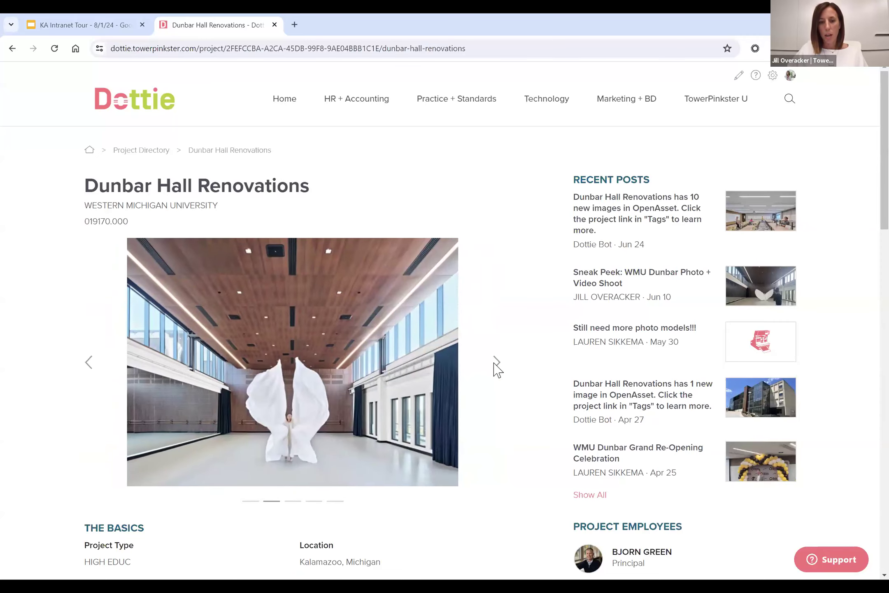
{"action": "left_click", "coordinate": [494, 363]}
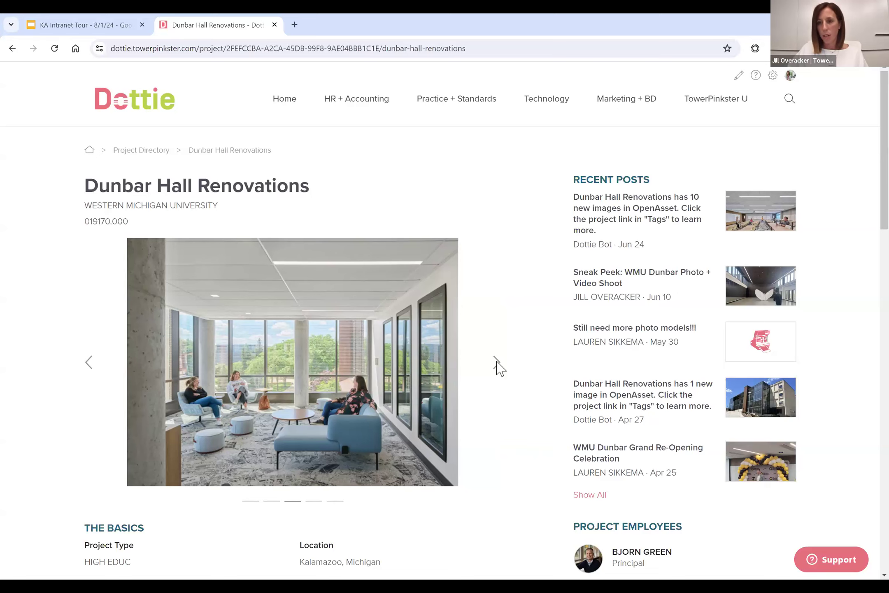
{"action": "left_click", "coordinate": [496, 363]}
{"action": "left_click", "coordinate": [497, 363]}
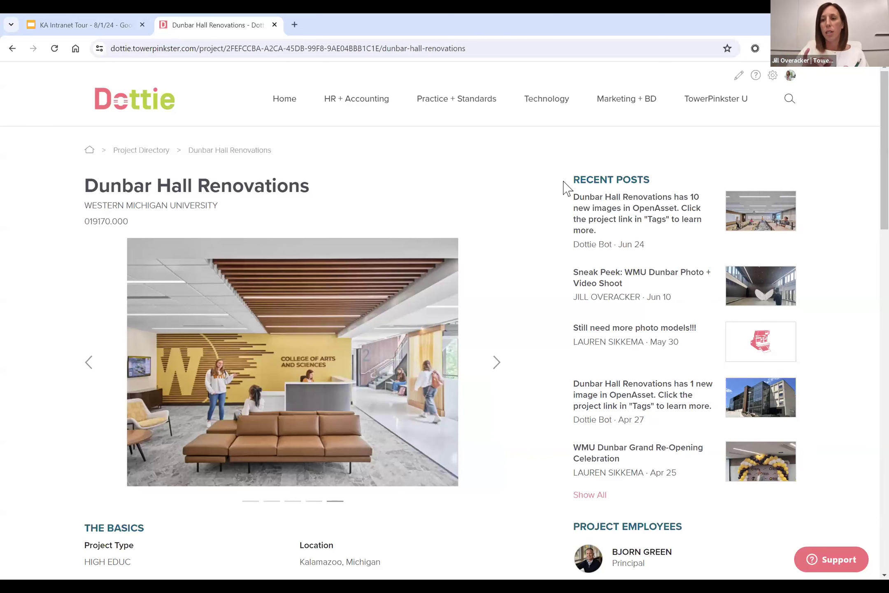
View all posts tagged to Dunbar Hall Renovations and return to the project's page.
{"action": "scroll", "coordinate": [567, 188], "scroll_direction": "down", "scroll_amount": 1}
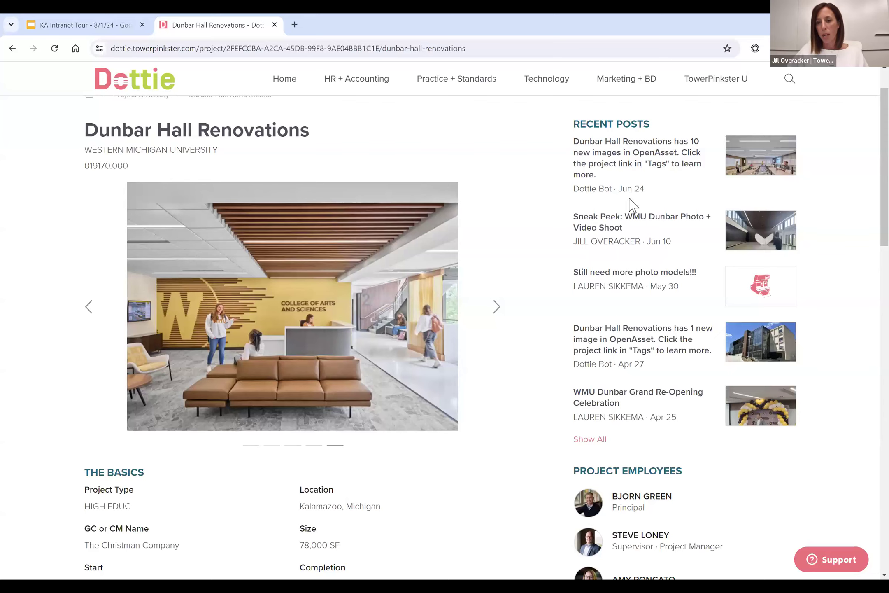
{"action": "left_click", "coordinate": [598, 441]}
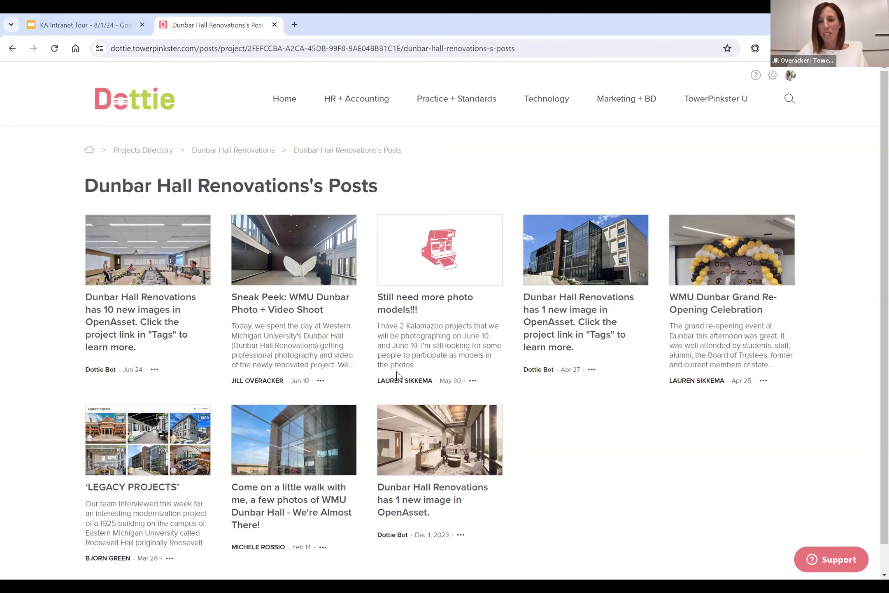
{"action": "left_click", "coordinate": [259, 152]}
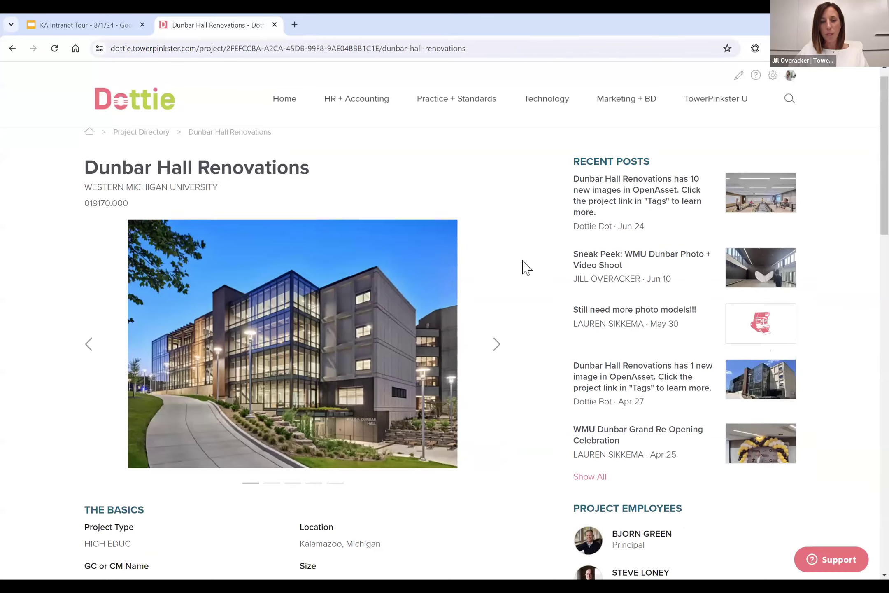
Look through the Dunbar Hall Renovations page's basics, description, location map and project partners.
{"action": "scroll", "coordinate": [526, 268], "scroll_direction": "down", "scroll_amount": 5}
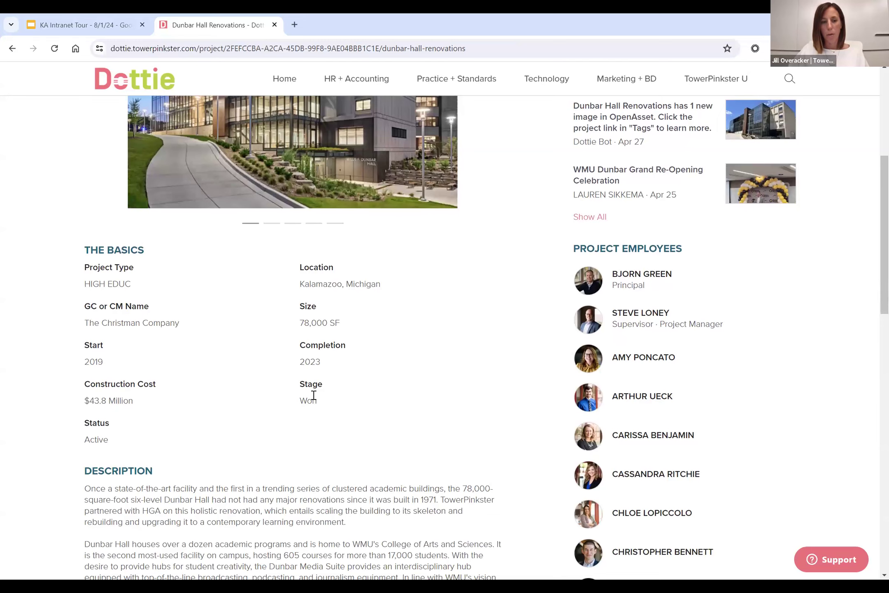
{"action": "scroll", "coordinate": [449, 328], "scroll_direction": "down", "scroll_amount": 3}
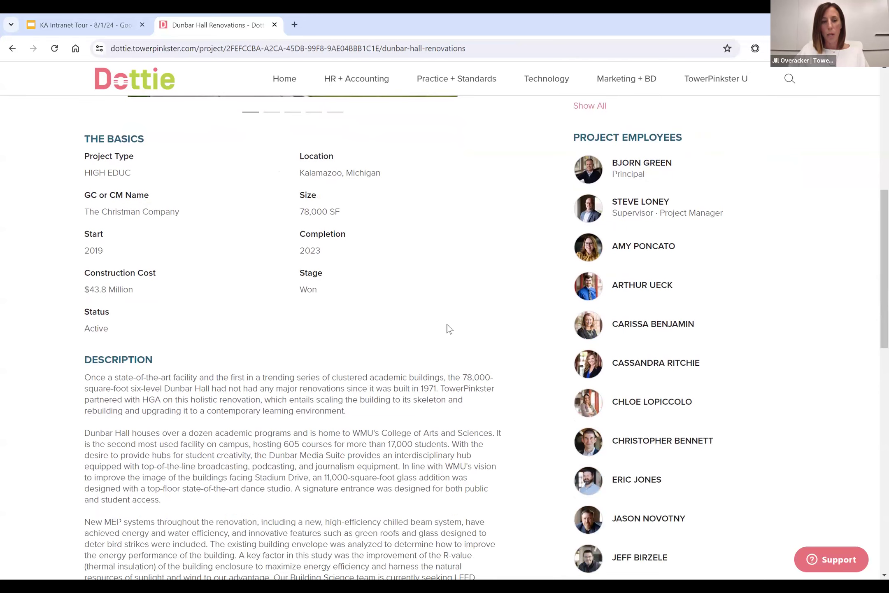
{"action": "scroll", "coordinate": [463, 391], "scroll_direction": "down", "scroll_amount": 4}
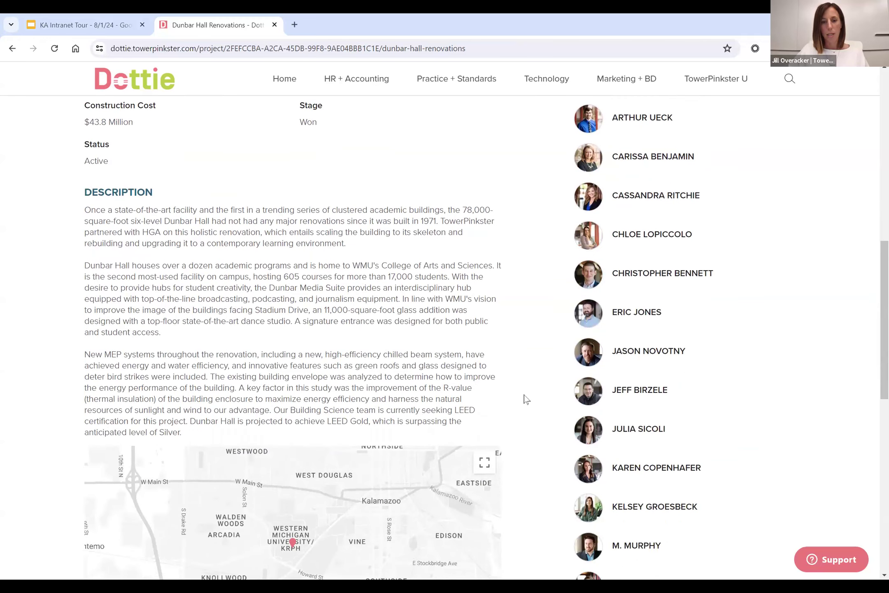
{"action": "scroll", "coordinate": [526, 399], "scroll_direction": "down", "scroll_amount": 4}
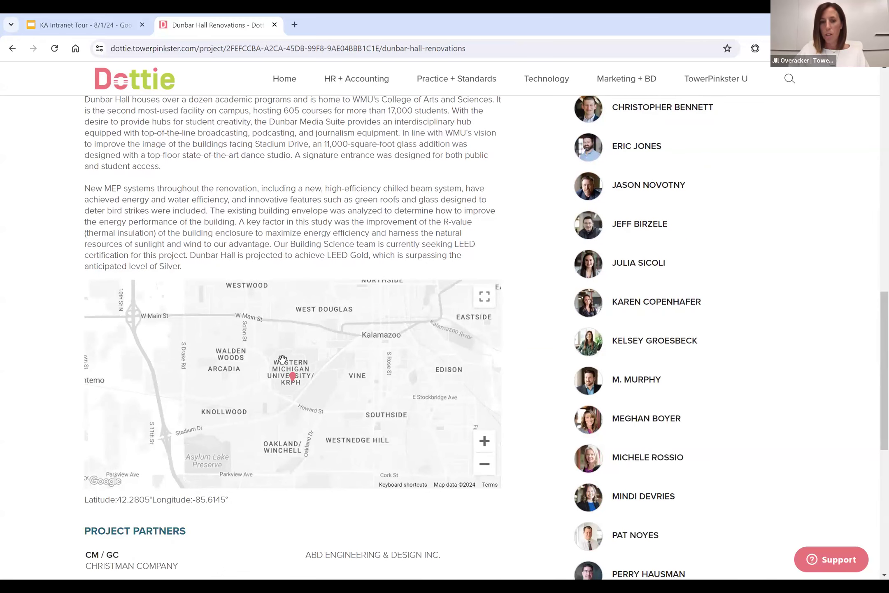
{"action": "scroll", "coordinate": [282, 359], "scroll_direction": "down", "scroll_amount": 1}
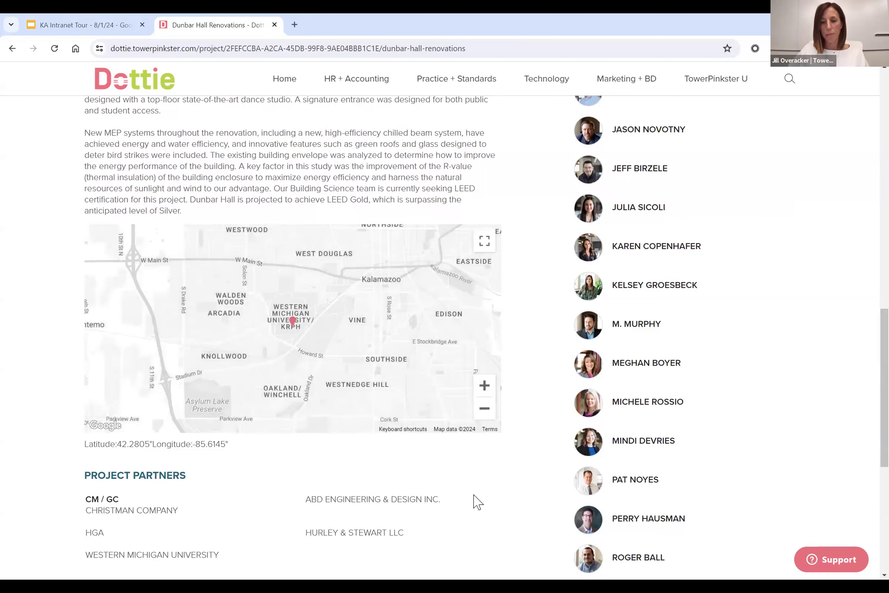
{"action": "scroll", "coordinate": [534, 332], "scroll_direction": "up", "scroll_amount": 10}
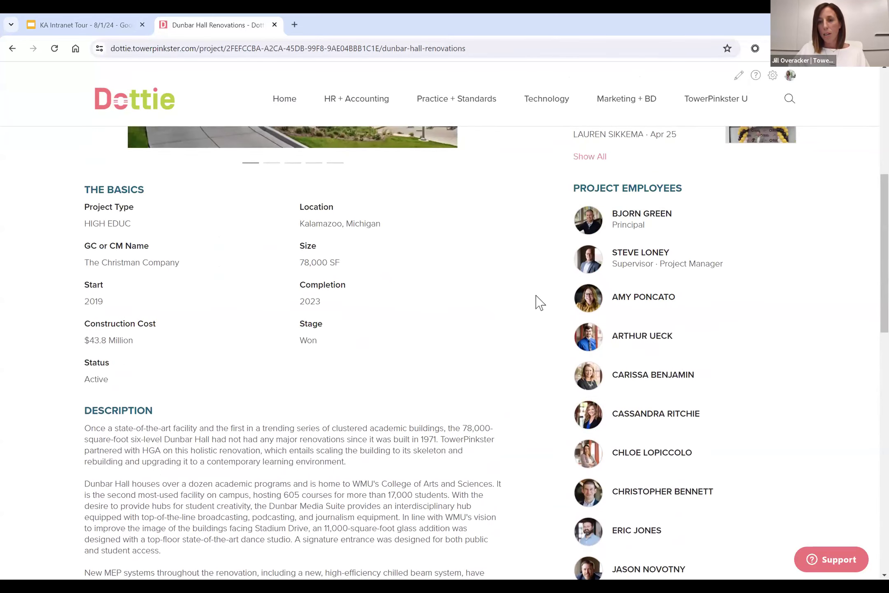
{"action": "scroll", "coordinate": [540, 302], "scroll_direction": "up", "scroll_amount": 3}
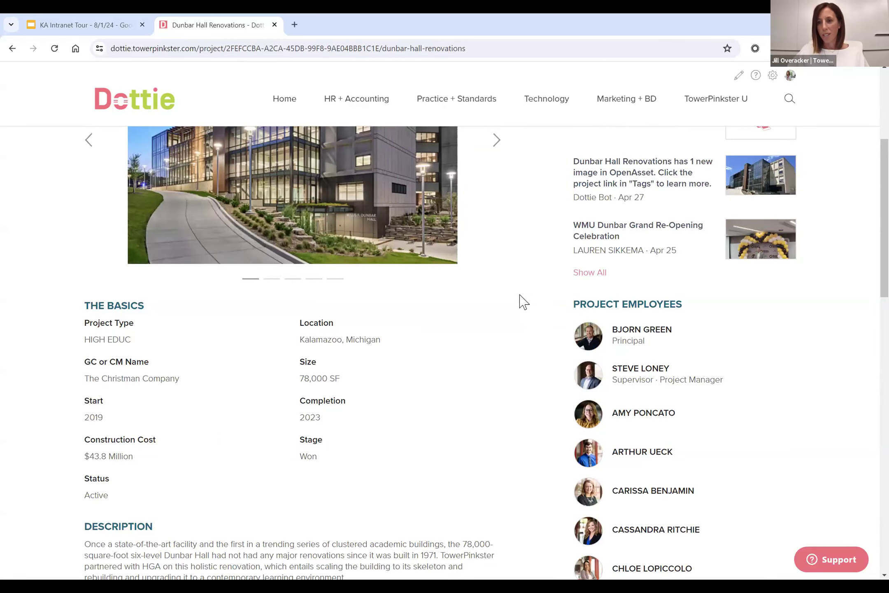
Look through the project employees list and preview the senior interior designer's contact card.
{"action": "scroll", "coordinate": [714, 304], "scroll_direction": "down", "scroll_amount": 2}
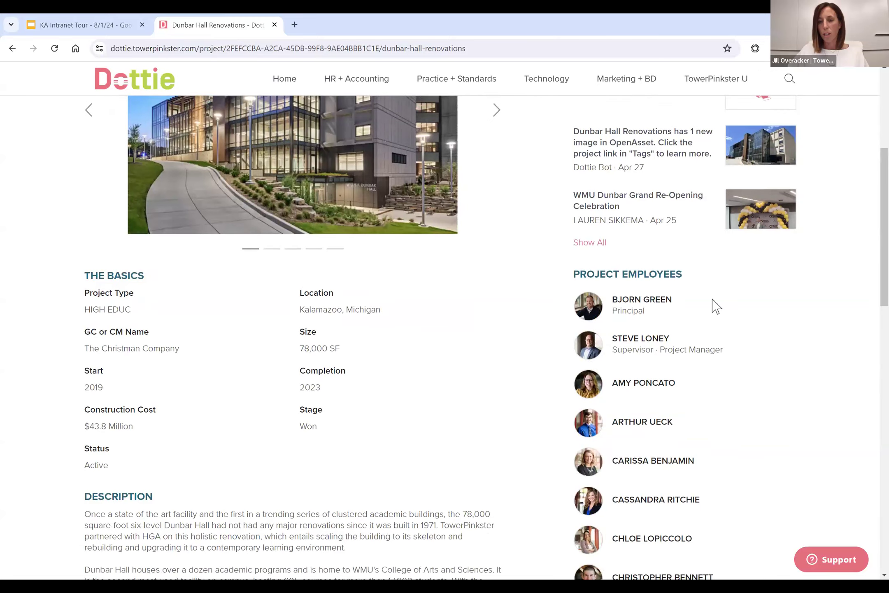
{"action": "scroll", "coordinate": [696, 342], "scroll_direction": "down", "scroll_amount": 3}
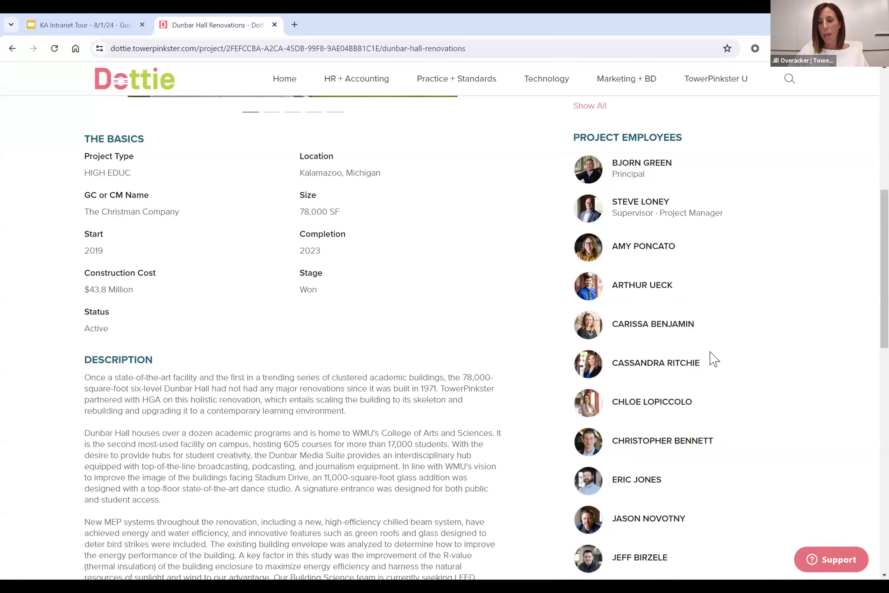
{"action": "mouse_move", "coordinate": [653, 368]}
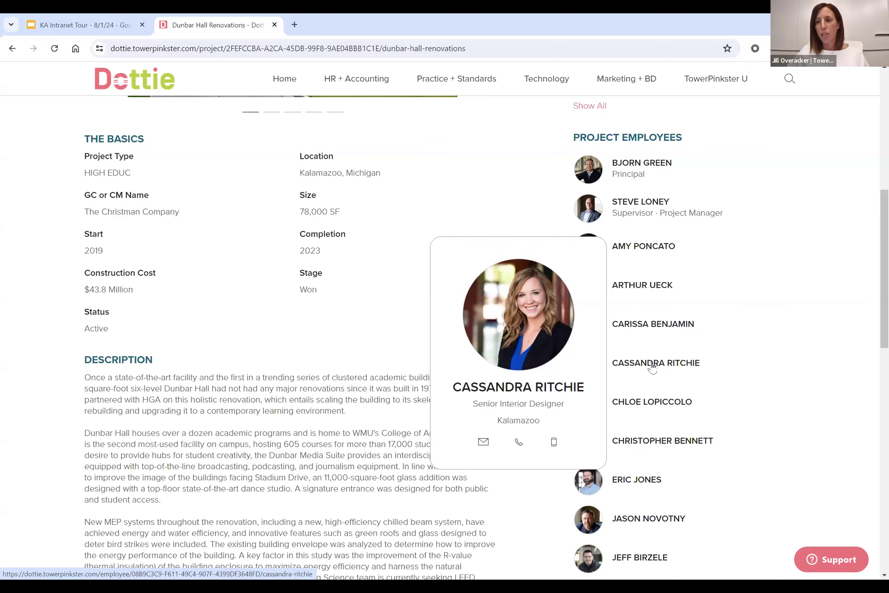
{"action": "scroll", "coordinate": [761, 297], "scroll_direction": "down", "scroll_amount": 4}
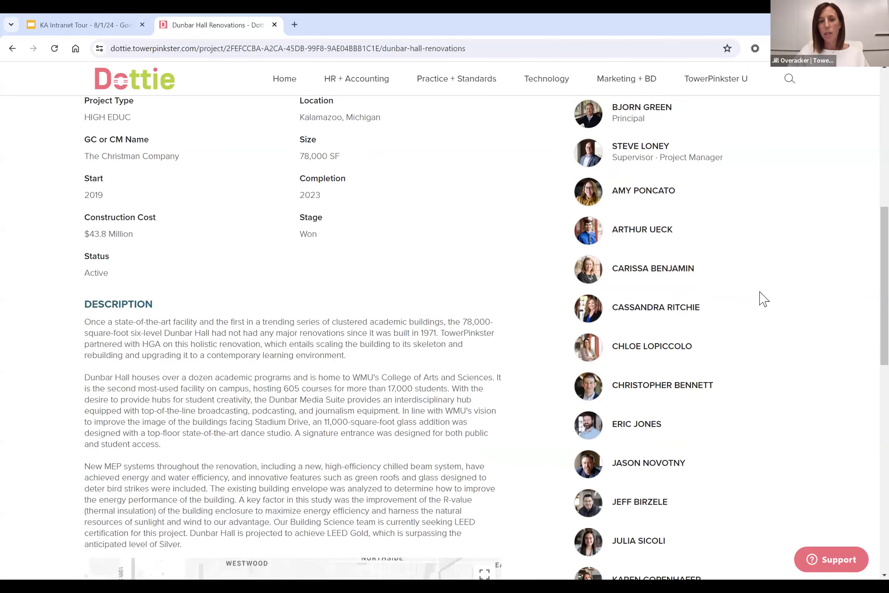
{"action": "scroll", "coordinate": [761, 297], "scroll_direction": "up", "scroll_amount": 9}
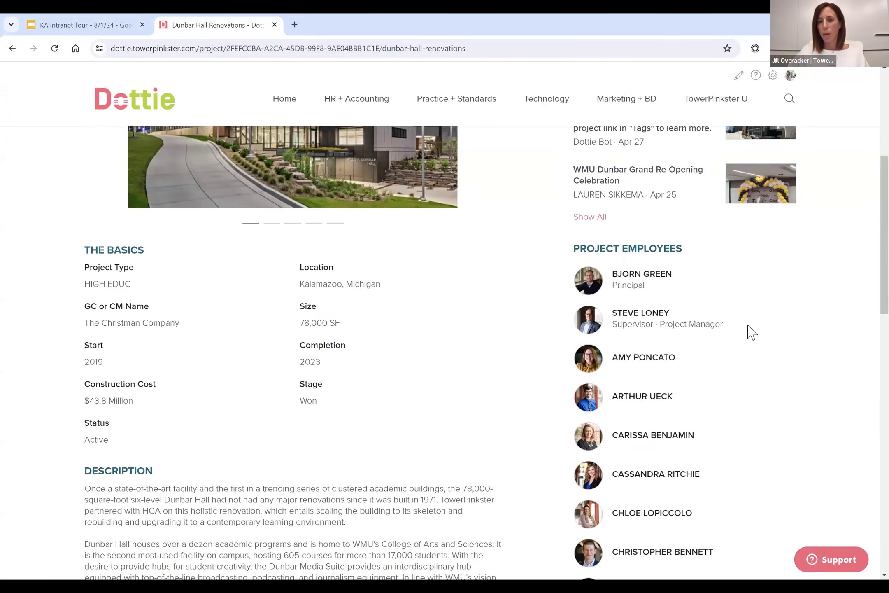
{"action": "scroll", "coordinate": [510, 379], "scroll_direction": "up", "scroll_amount": 1}
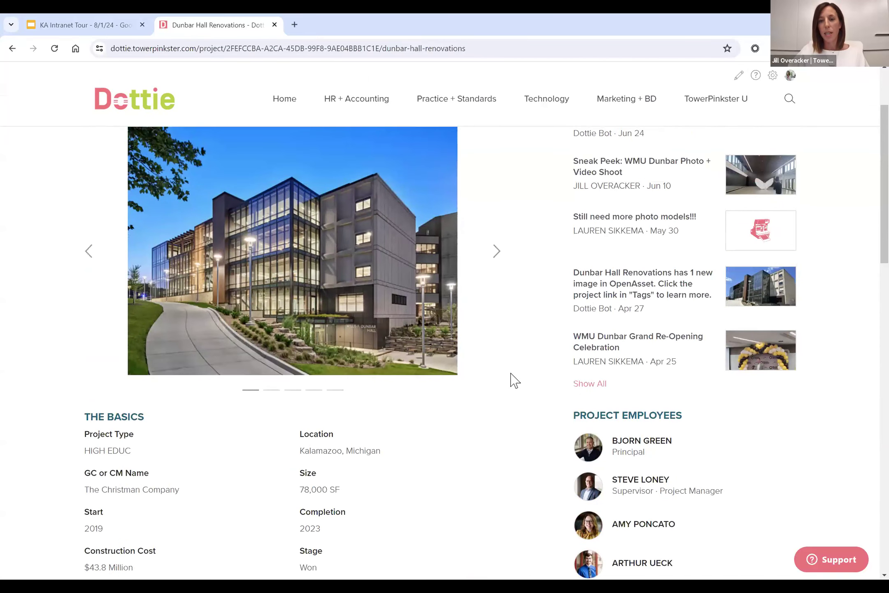
{"action": "scroll", "coordinate": [511, 380], "scroll_direction": "down", "scroll_amount": 3}
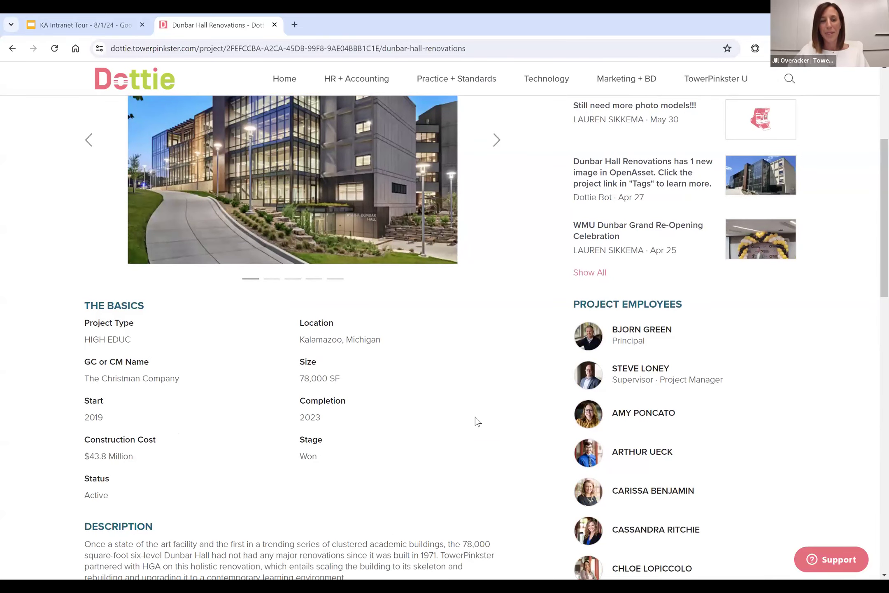
{"action": "scroll", "coordinate": [484, 405], "scroll_direction": "down", "scroll_amount": 4}
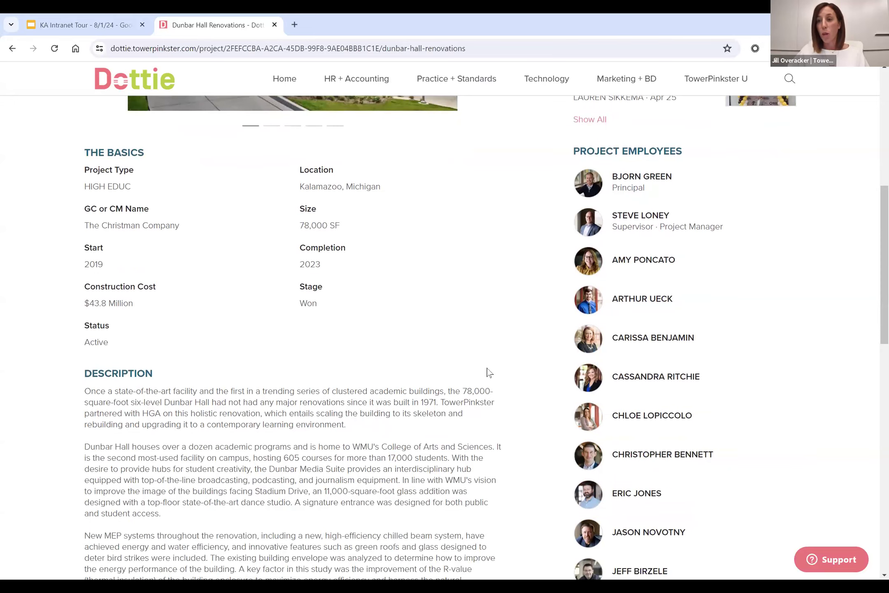
{"action": "scroll", "coordinate": [490, 364], "scroll_direction": "up", "scroll_amount": 4}
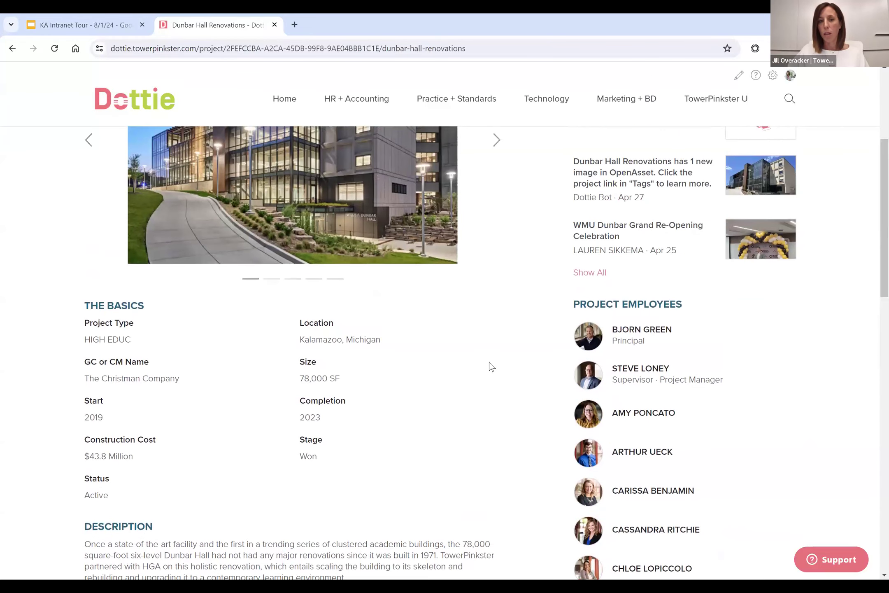
{"action": "scroll", "coordinate": [490, 365], "scroll_direction": "up", "scroll_amount": 4}
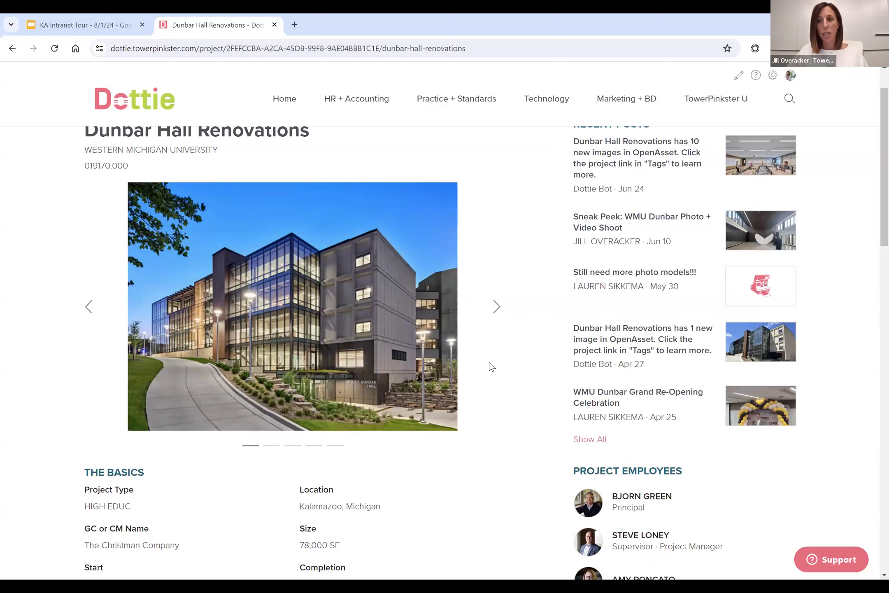
{"action": "scroll", "coordinate": [489, 362], "scroll_direction": "down", "scroll_amount": 1}
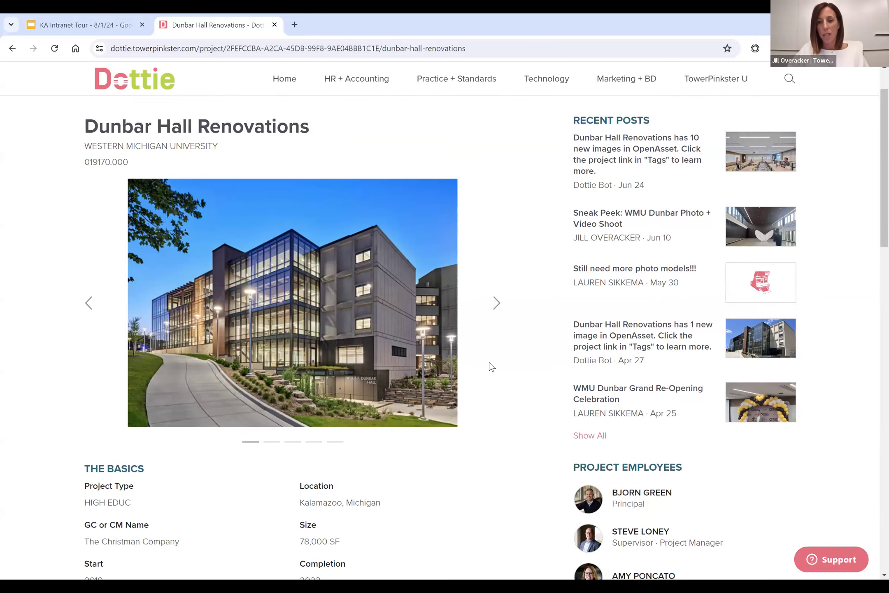
Open the Dunbar Hall Renovations project in OpenAsset from the page's project links.
{"action": "scroll", "coordinate": [489, 362], "scroll_direction": "down", "scroll_amount": 7}
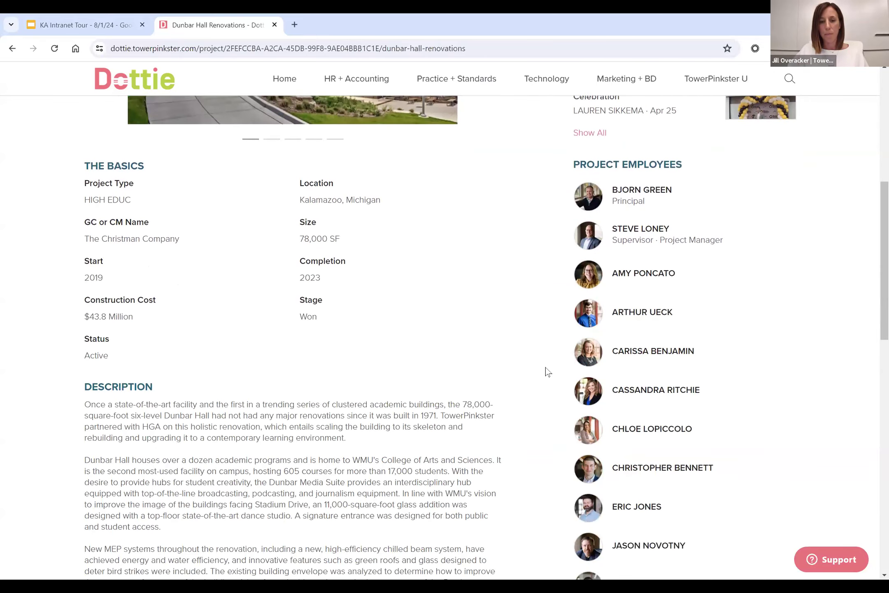
{"action": "scroll", "coordinate": [545, 361], "scroll_direction": "down", "scroll_amount": 7}
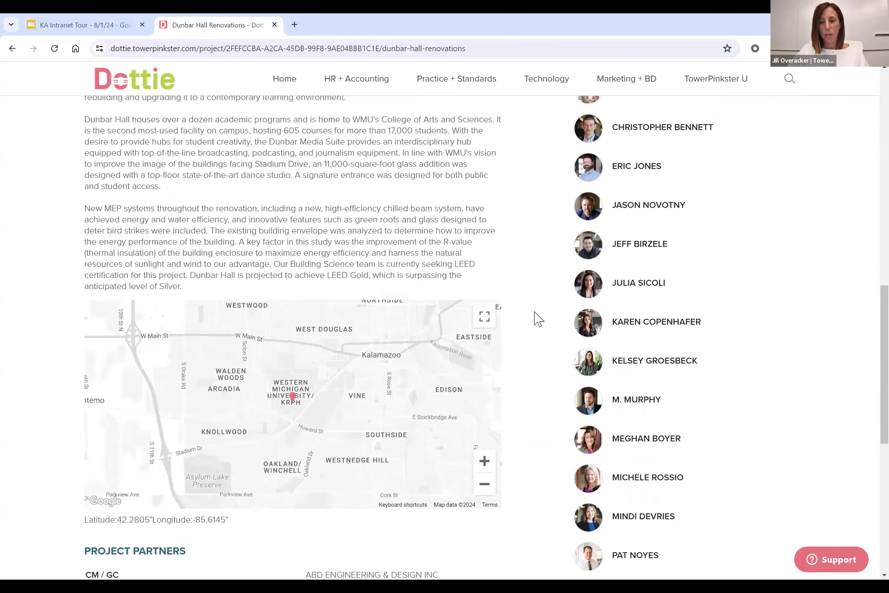
{"action": "scroll", "coordinate": [546, 385], "scroll_direction": "down", "scroll_amount": 4}
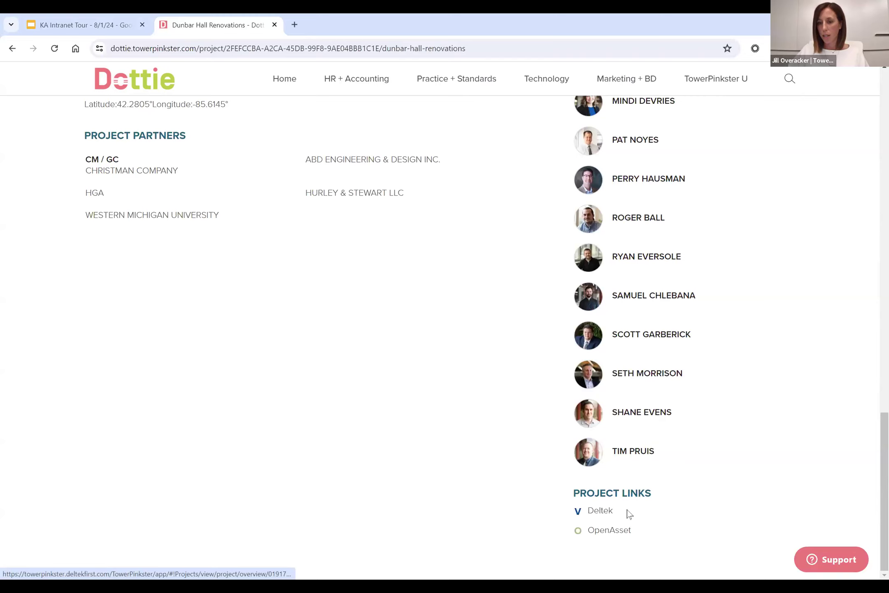
{"action": "left_click", "coordinate": [618, 531]}
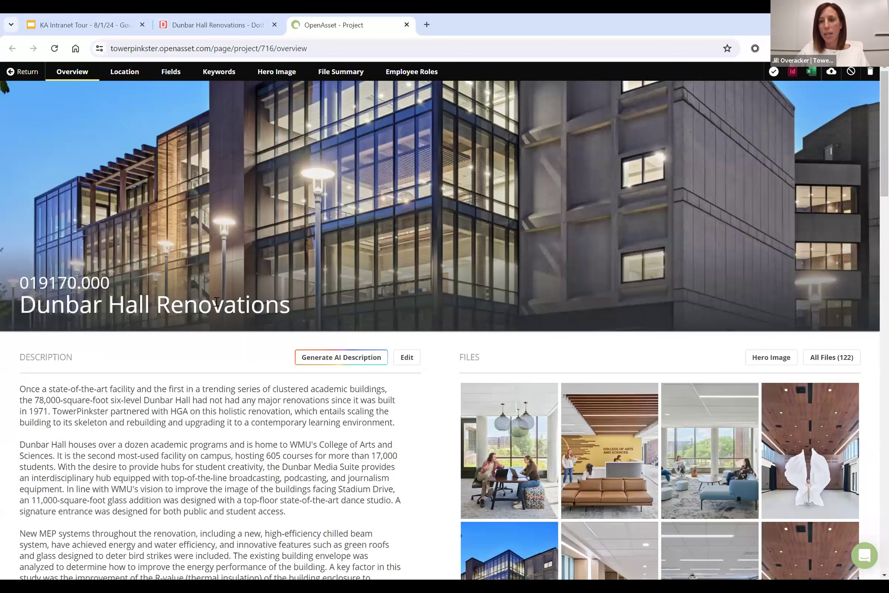
Examine the project's description, alternate description and detail fields from code through renovation square footage in OpenAsset.
{"action": "scroll", "coordinate": [209, 365], "scroll_direction": "down", "scroll_amount": 2}
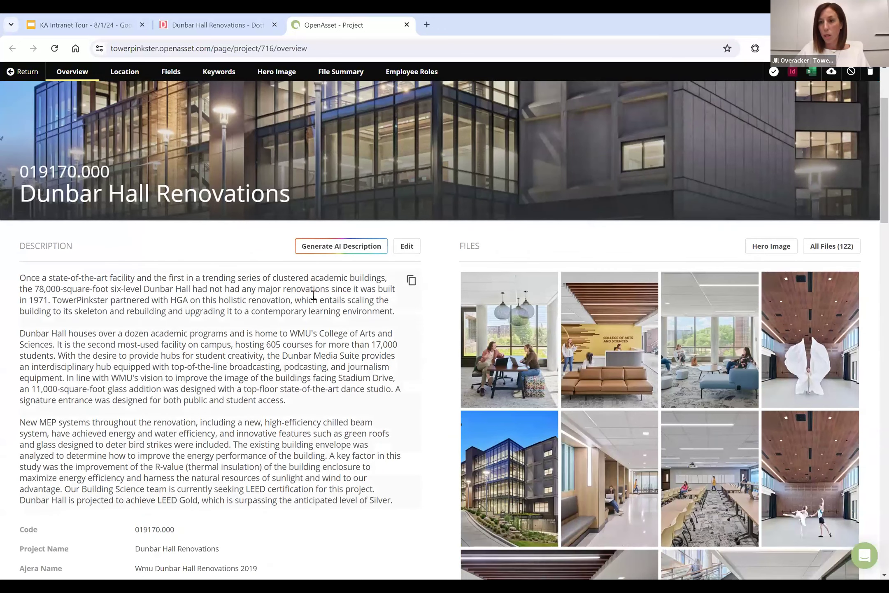
{"action": "scroll", "coordinate": [243, 406], "scroll_direction": "down", "scroll_amount": 1}
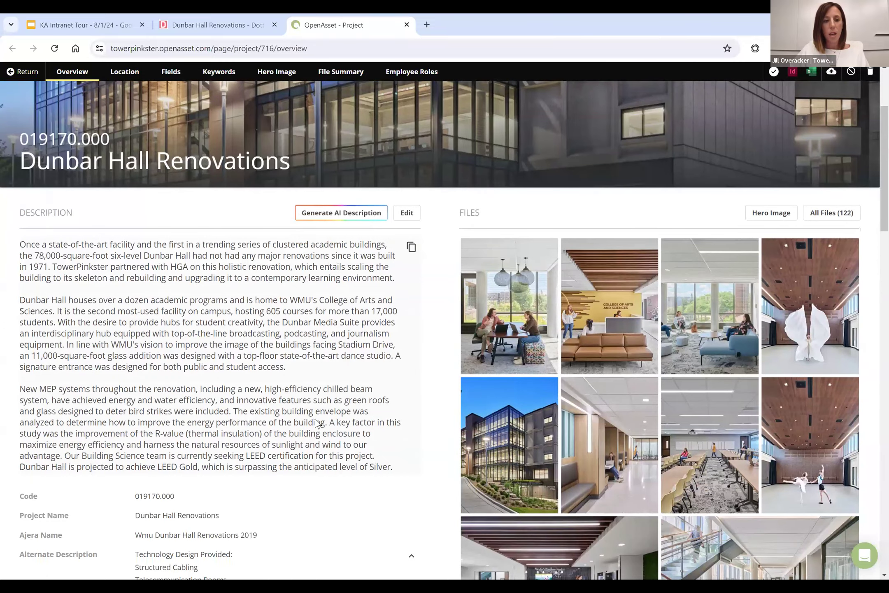
{"action": "scroll", "coordinate": [300, 324], "scroll_direction": "down", "scroll_amount": 3}
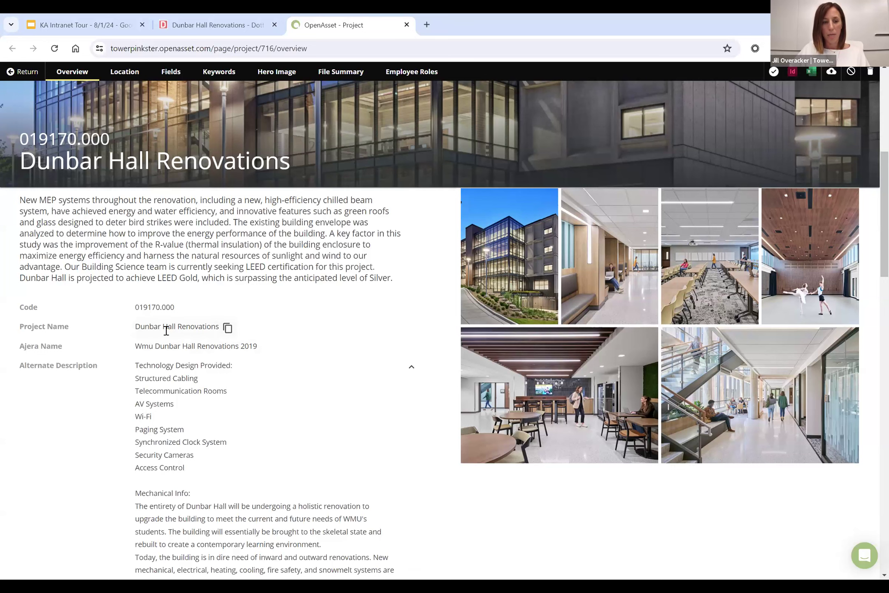
{"action": "scroll", "coordinate": [136, 354], "scroll_direction": "down", "scroll_amount": 1}
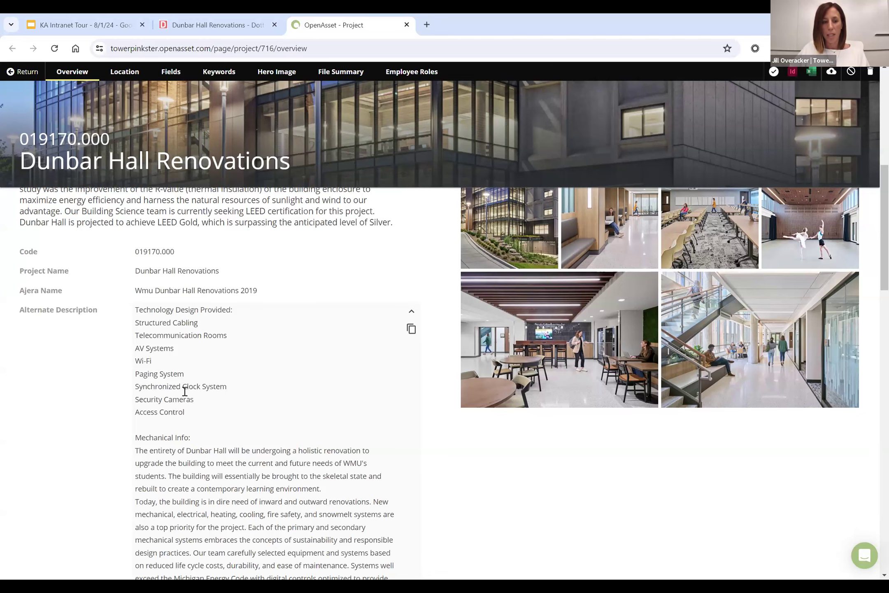
{"action": "scroll", "coordinate": [184, 391], "scroll_direction": "down", "scroll_amount": 3}
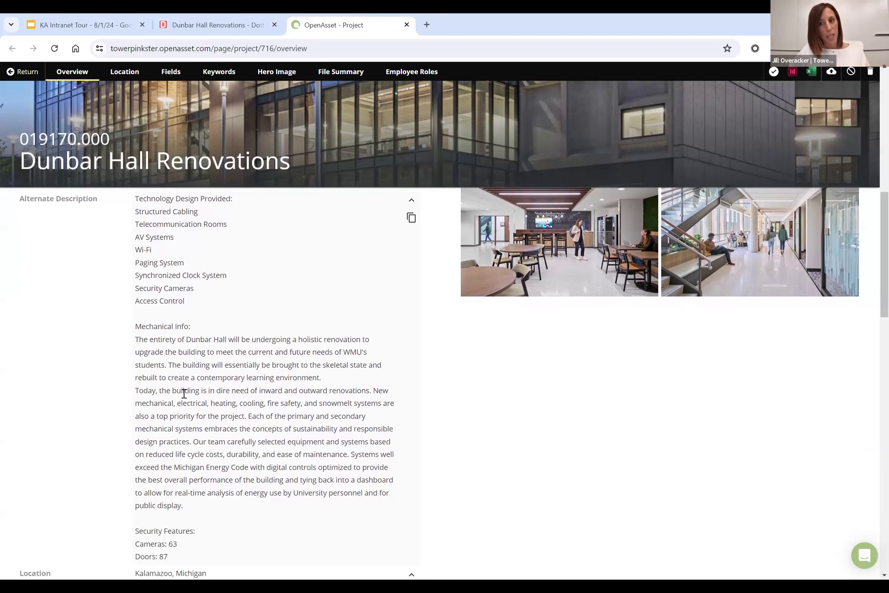
{"action": "scroll", "coordinate": [184, 393], "scroll_direction": "down", "scroll_amount": 3}
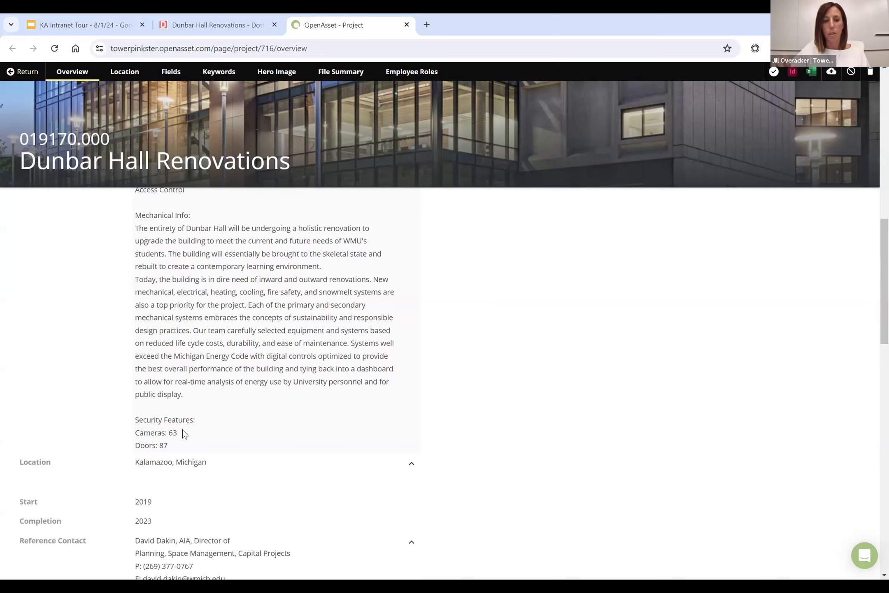
{"action": "scroll", "coordinate": [474, 371], "scroll_direction": "down", "scroll_amount": 2}
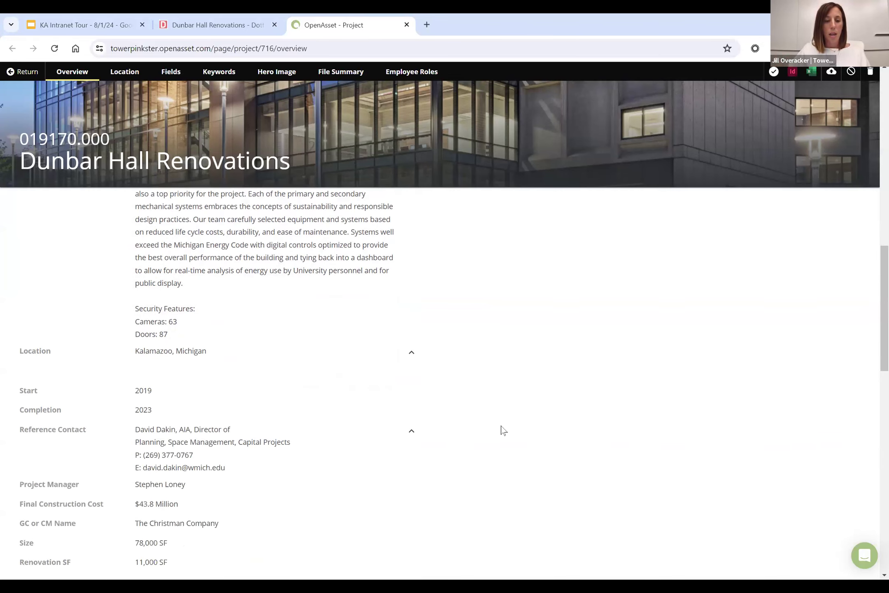
{"action": "scroll", "coordinate": [209, 362], "scroll_direction": "down", "scroll_amount": 2}
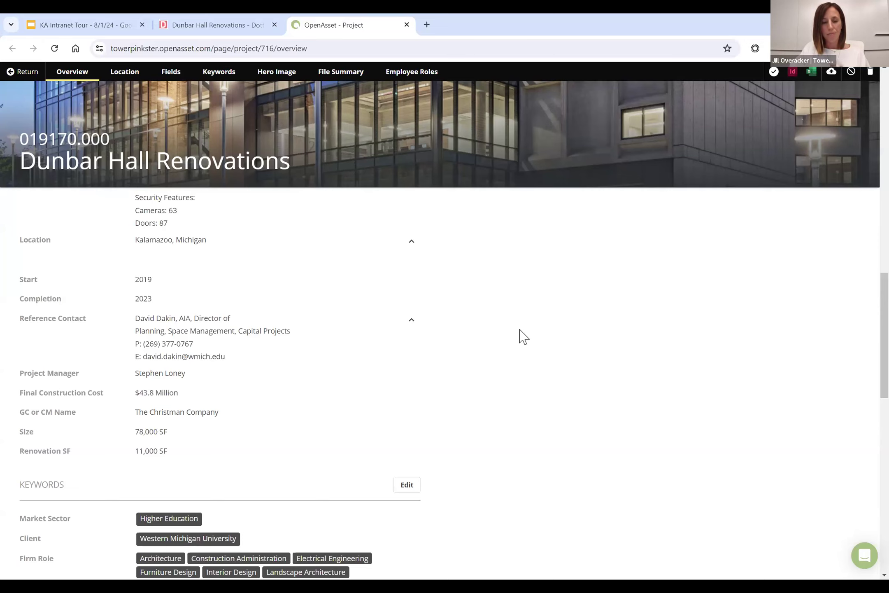
Review the project's keywords, location map and employees with their roles, and return to the beginning of the overview.
{"action": "scroll", "coordinate": [260, 299], "scroll_direction": "down", "scroll_amount": 6}
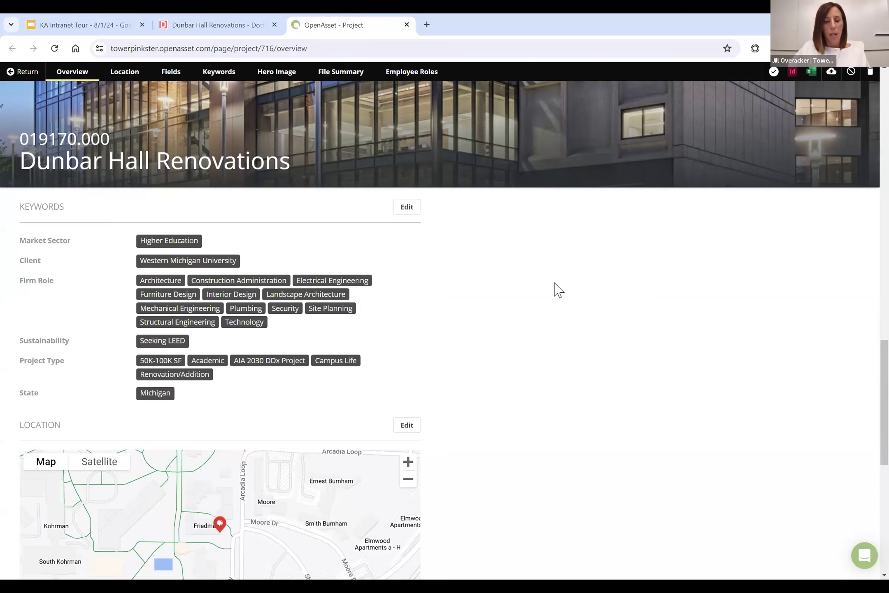
{"action": "scroll", "coordinate": [556, 290], "scroll_direction": "down", "scroll_amount": 4}
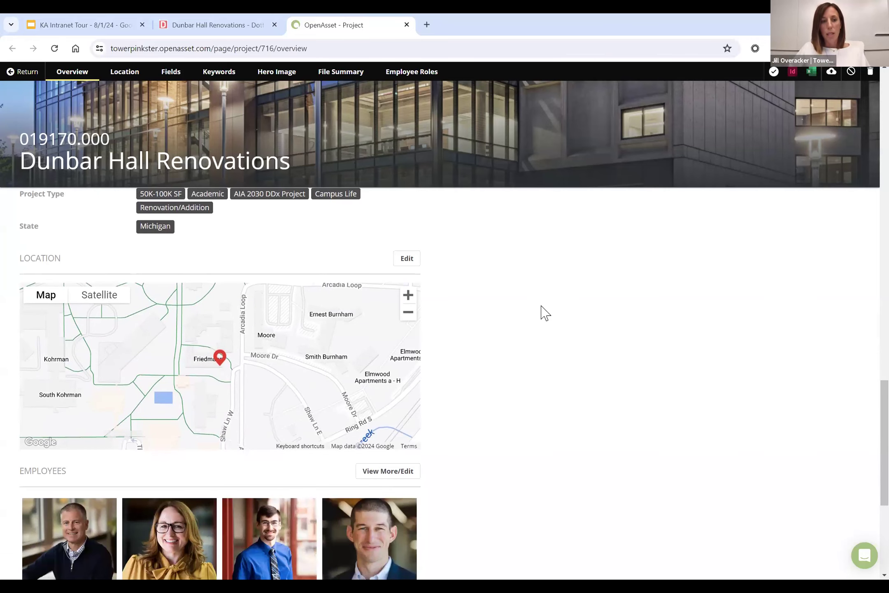
{"action": "scroll", "coordinate": [542, 345], "scroll_direction": "down", "scroll_amount": 3}
{"action": "scroll", "coordinate": [537, 347], "scroll_direction": "down", "scroll_amount": 4}
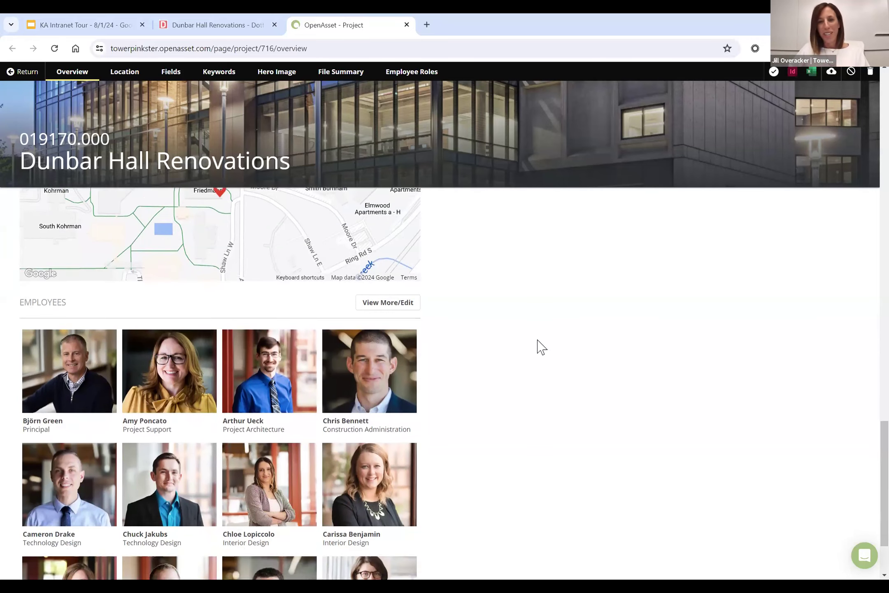
{"action": "scroll", "coordinate": [577, 391], "scroll_direction": "up", "scroll_amount": 3}
{"action": "scroll", "coordinate": [576, 389], "scroll_direction": "up", "scroll_amount": 2}
{"action": "scroll", "coordinate": [576, 389], "scroll_direction": "down", "scroll_amount": 4}
{"action": "scroll", "coordinate": [575, 390], "scroll_direction": "up", "scroll_amount": 7}
{"action": "scroll", "coordinate": [673, 359], "scroll_direction": "up", "scroll_amount": 20}
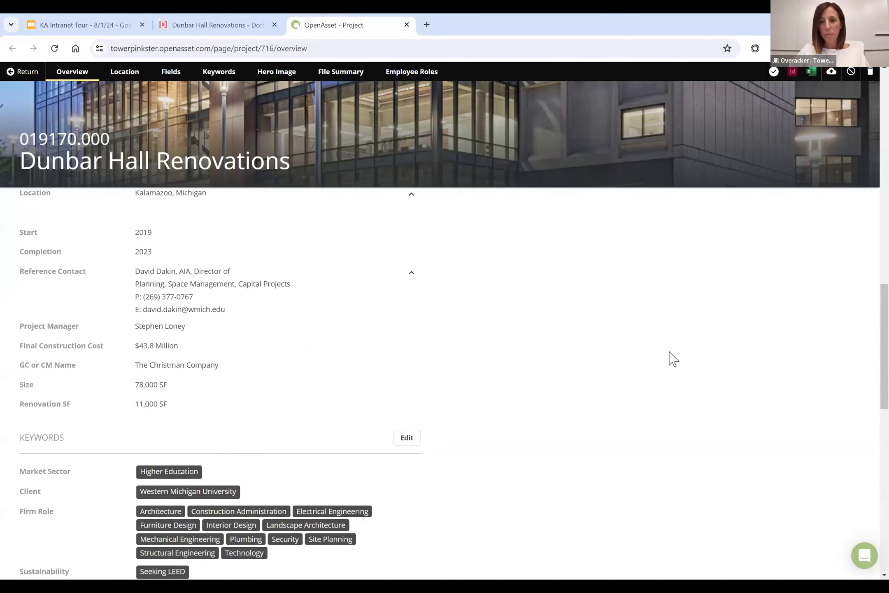
{"action": "scroll", "coordinate": [462, 296], "scroll_direction": "up", "scroll_amount": 6}
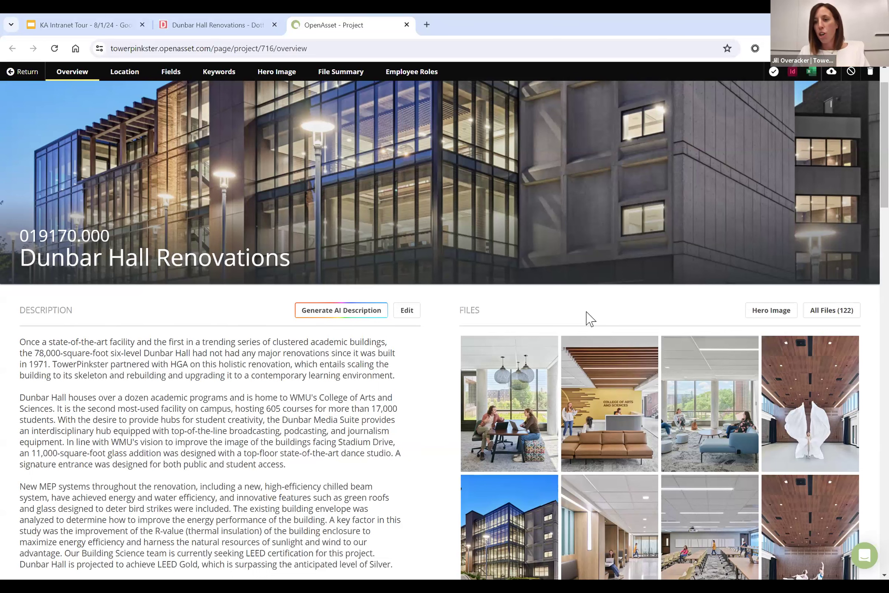
Open all files of the Dunbar Hall Renovations project and look through the professional photos, site photography, graphics and very low ranked images.
{"action": "left_click", "coordinate": [826, 316]}
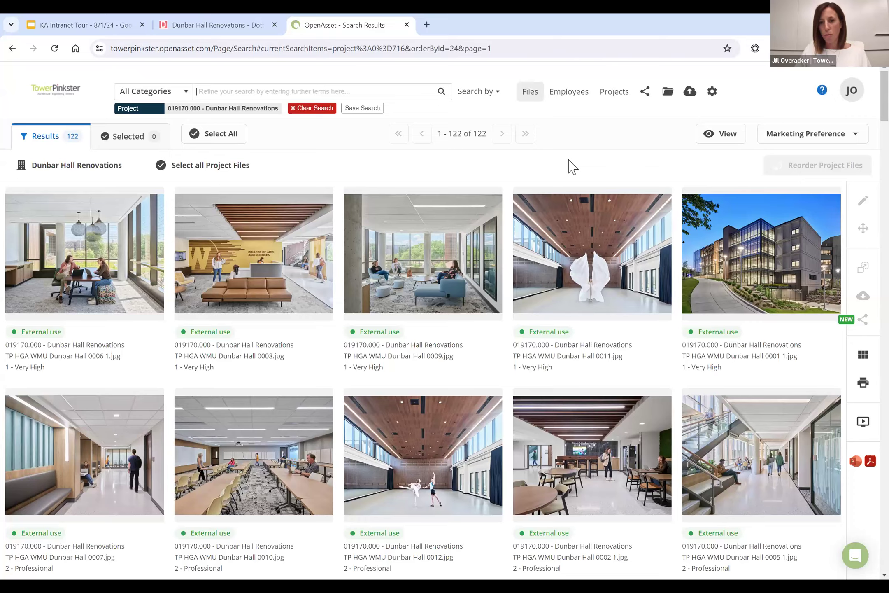
{"action": "scroll", "coordinate": [573, 167], "scroll_direction": "down", "scroll_amount": 3}
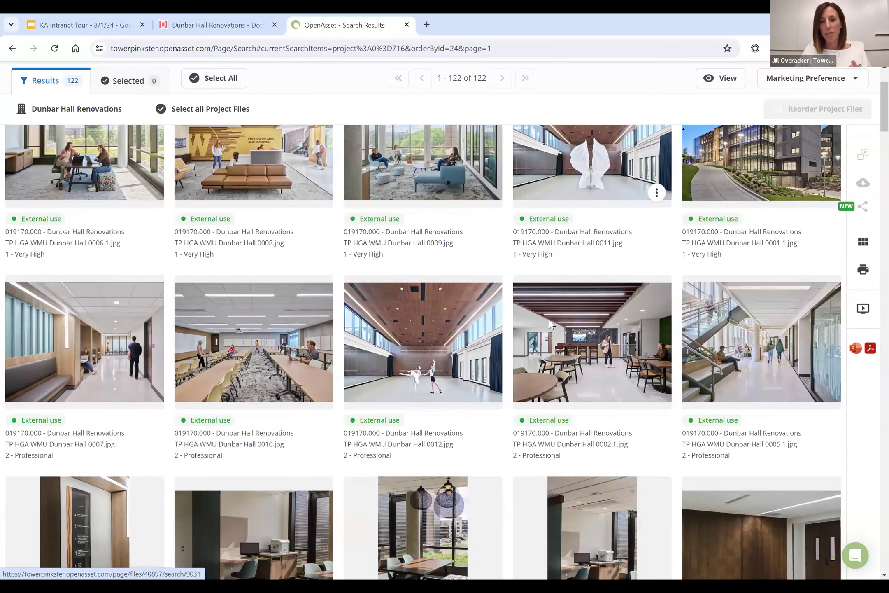
{"action": "scroll", "coordinate": [494, 346], "scroll_direction": "down", "scroll_amount": 3}
{"action": "scroll", "coordinate": [489, 349], "scroll_direction": "down", "scroll_amount": 3}
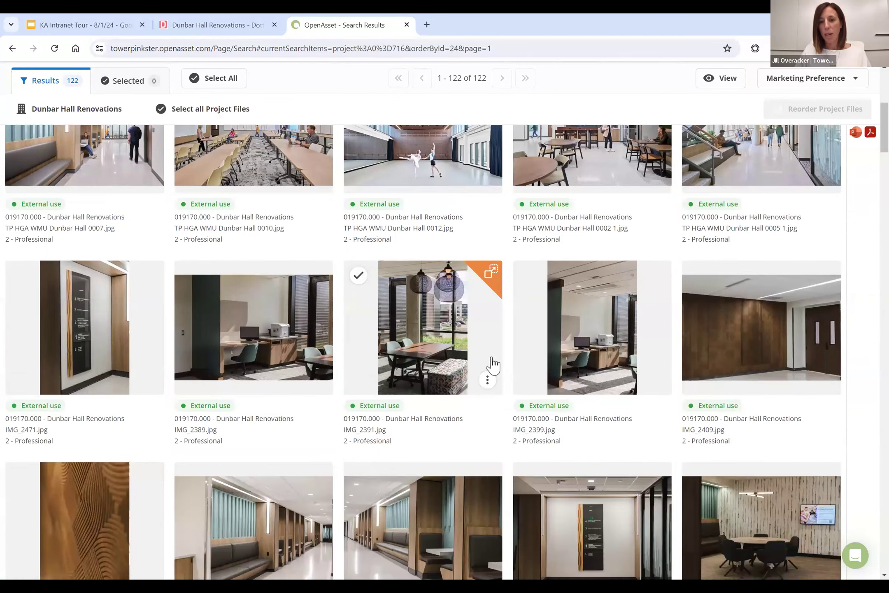
{"action": "scroll", "coordinate": [493, 364], "scroll_direction": "down", "scroll_amount": 2}
{"action": "scroll", "coordinate": [539, 379], "scroll_direction": "down", "scroll_amount": 6}
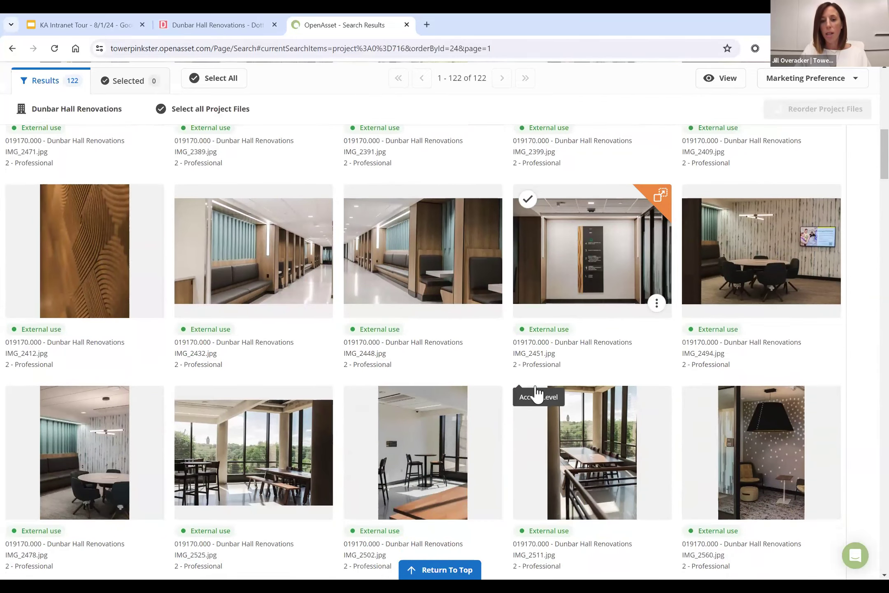
{"action": "scroll", "coordinate": [537, 393], "scroll_direction": "down", "scroll_amount": 5}
{"action": "scroll", "coordinate": [533, 402], "scroll_direction": "down", "scroll_amount": 15}
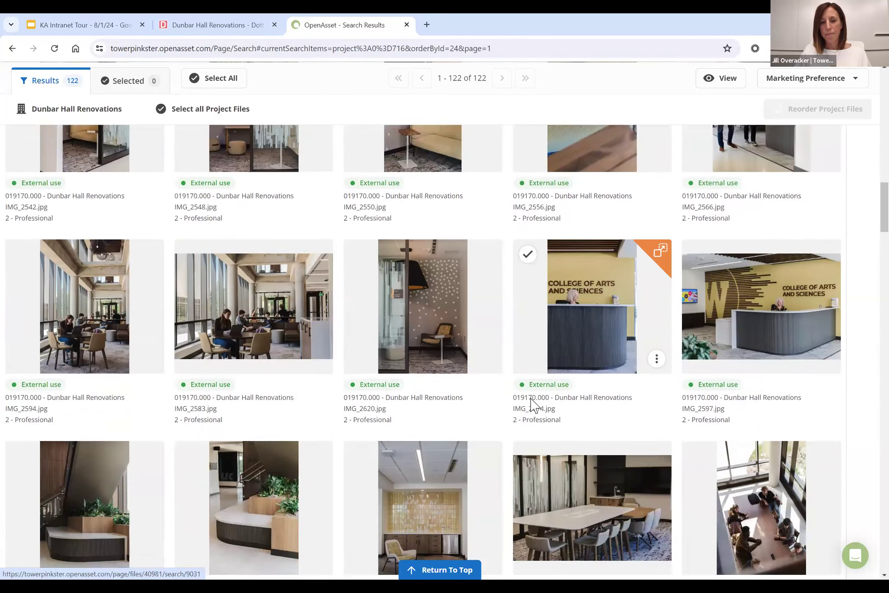
{"action": "scroll", "coordinate": [530, 406], "scroll_direction": "down", "scroll_amount": 10}
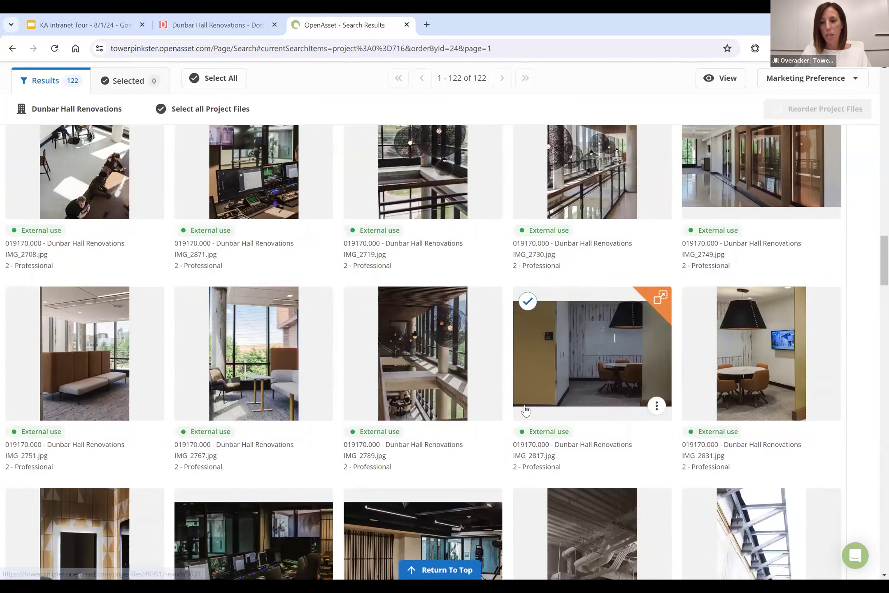
{"action": "scroll", "coordinate": [523, 414], "scroll_direction": "down", "scroll_amount": 14}
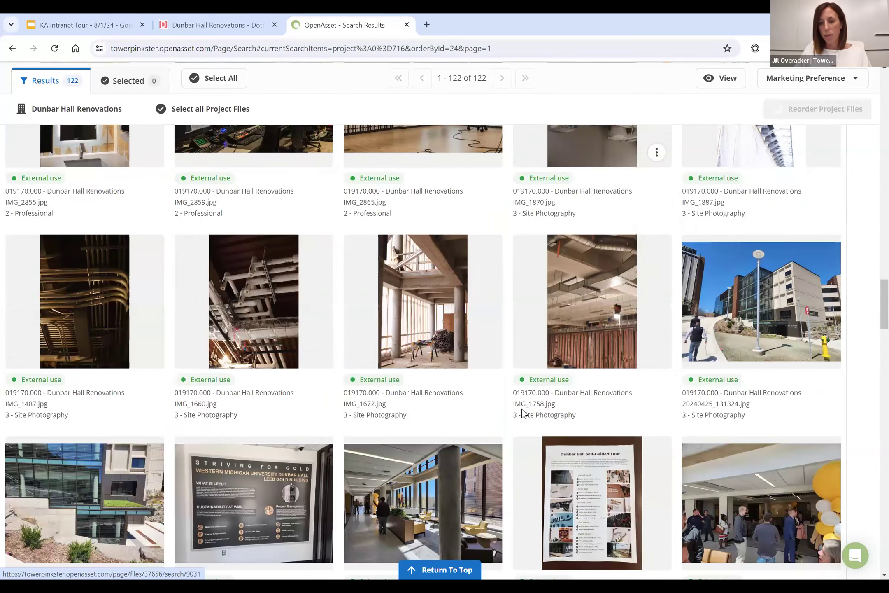
{"action": "scroll", "coordinate": [523, 416], "scroll_direction": "down", "scroll_amount": 1}
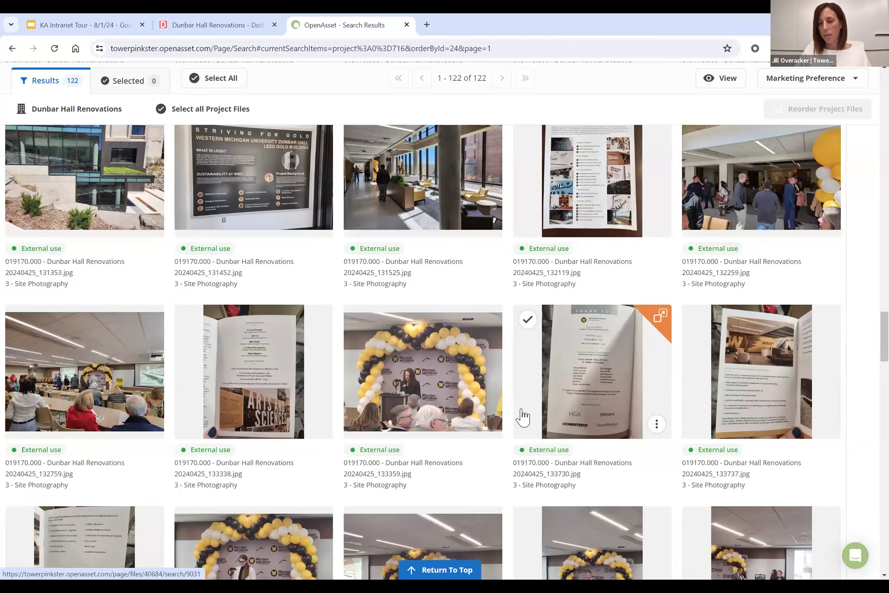
{"action": "scroll", "coordinate": [523, 417], "scroll_direction": "down", "scroll_amount": 8}
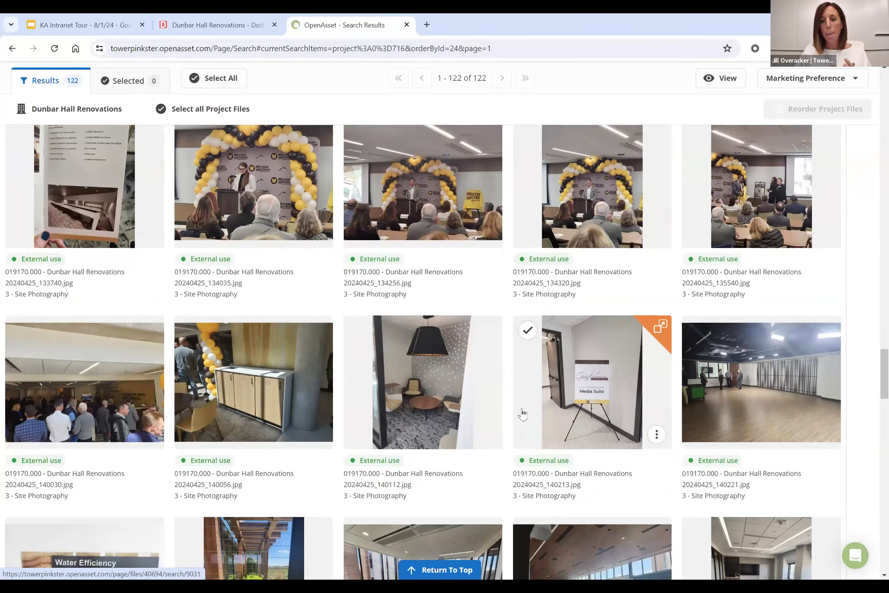
{"action": "scroll", "coordinate": [522, 413], "scroll_direction": "down", "scroll_amount": 4}
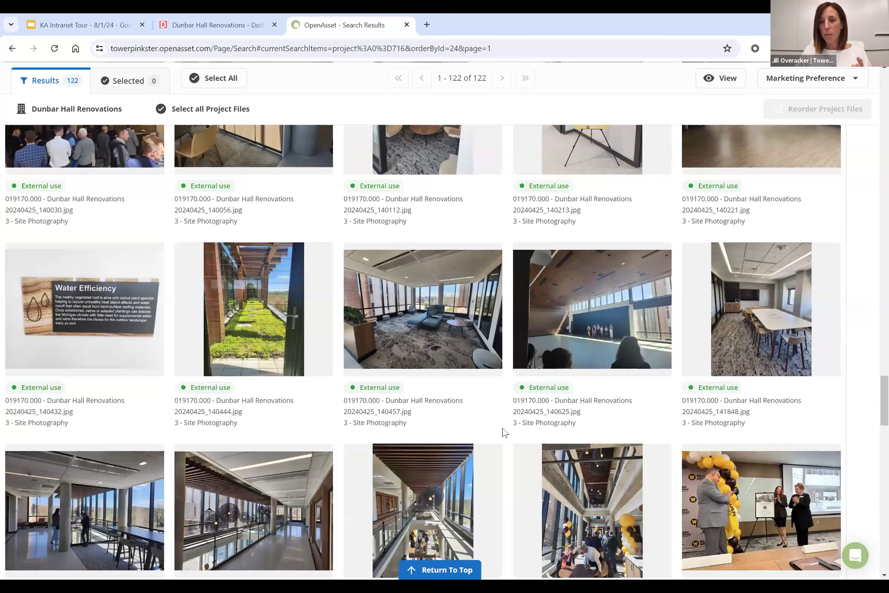
{"action": "scroll", "coordinate": [505, 432], "scroll_direction": "down", "scroll_amount": 8}
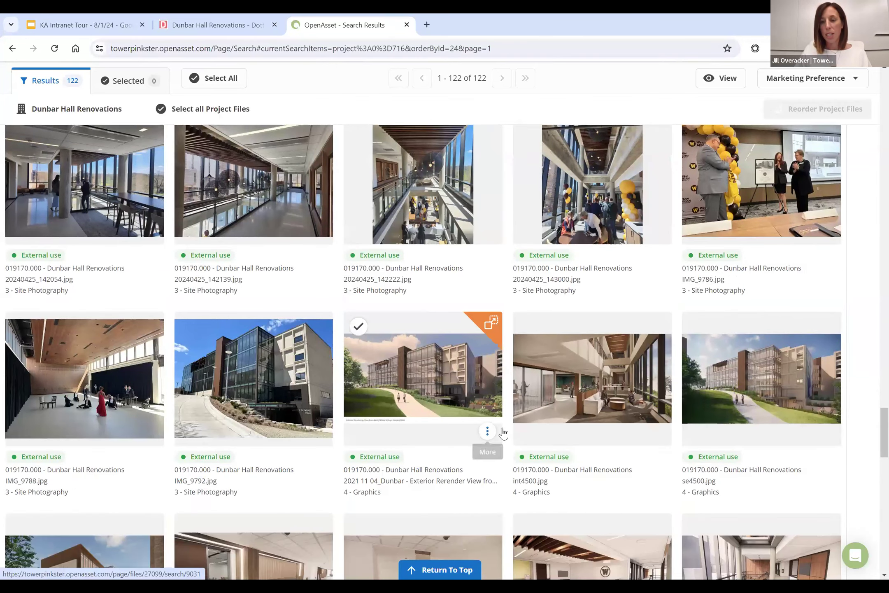
{"action": "scroll", "coordinate": [505, 432], "scroll_direction": "down", "scroll_amount": 4}
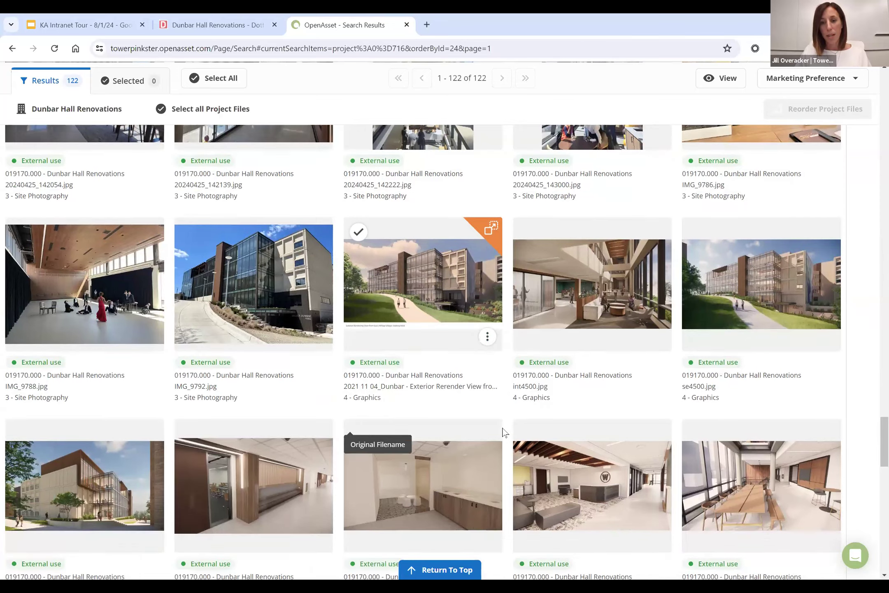
{"action": "scroll", "coordinate": [505, 432], "scroll_direction": "down", "scroll_amount": 5}
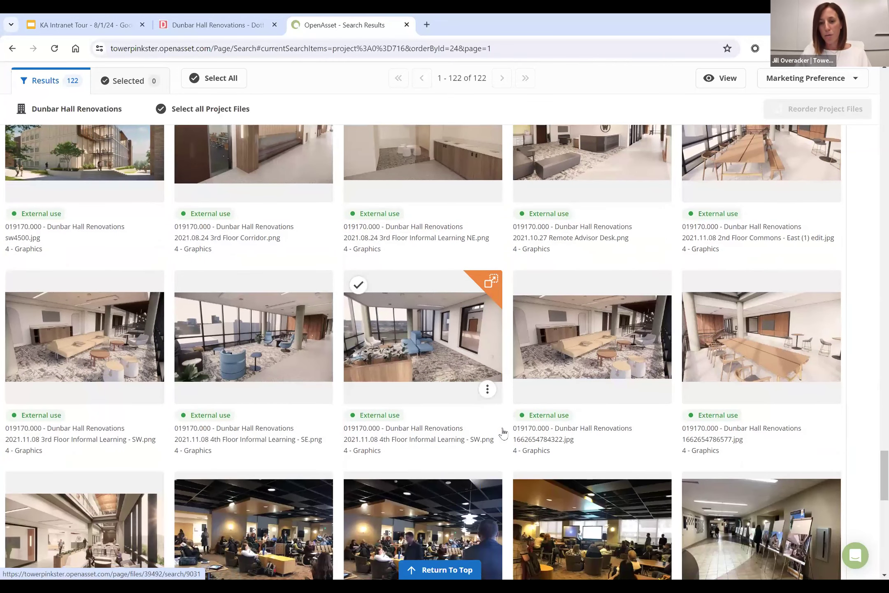
{"action": "scroll", "coordinate": [503, 432], "scroll_direction": "down", "scroll_amount": 10}
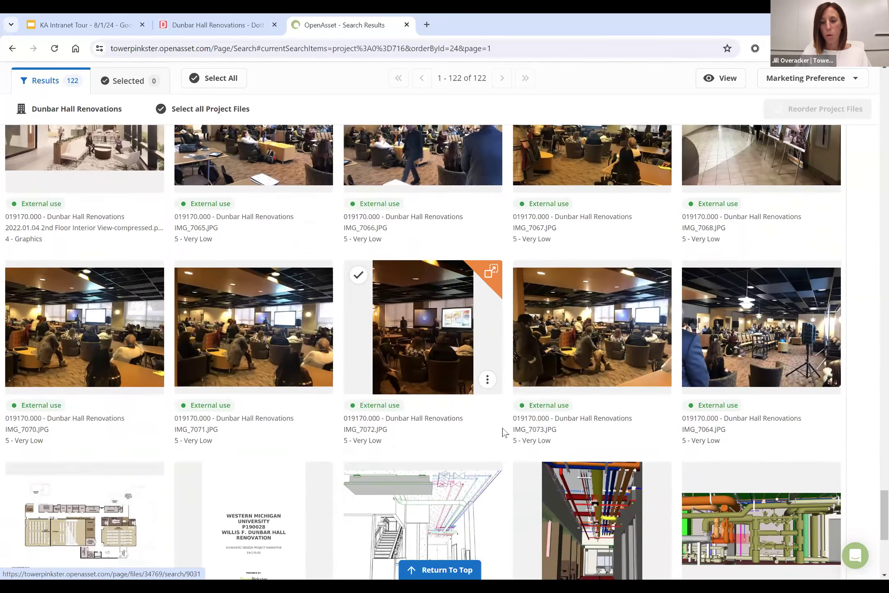
{"action": "scroll", "coordinate": [503, 432], "scroll_direction": "down", "scroll_amount": 5}
Go back through the project's images to the highest-ranked photos at the start of the results.
{"action": "scroll", "coordinate": [504, 432], "scroll_direction": "up", "scroll_amount": 4}
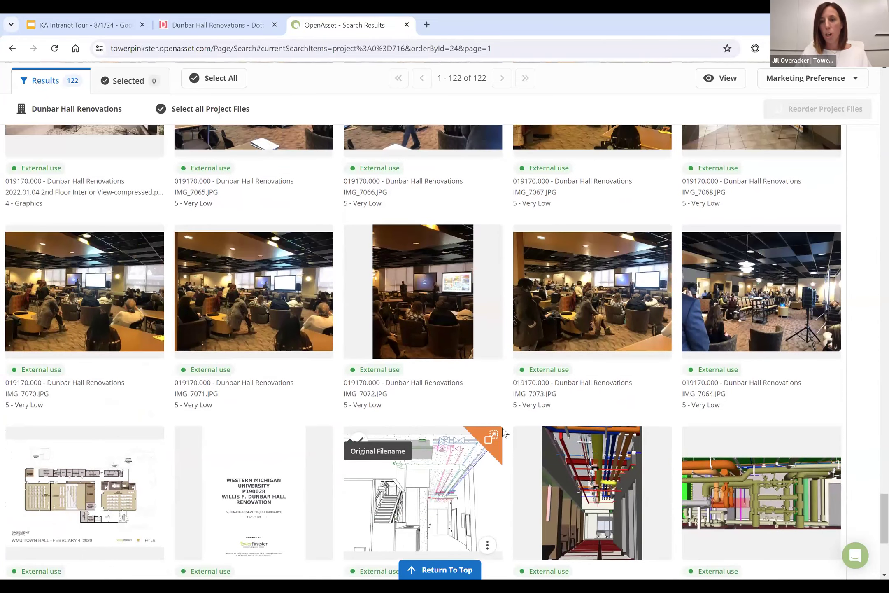
{"action": "scroll", "coordinate": [504, 430], "scroll_direction": "up", "scroll_amount": 4}
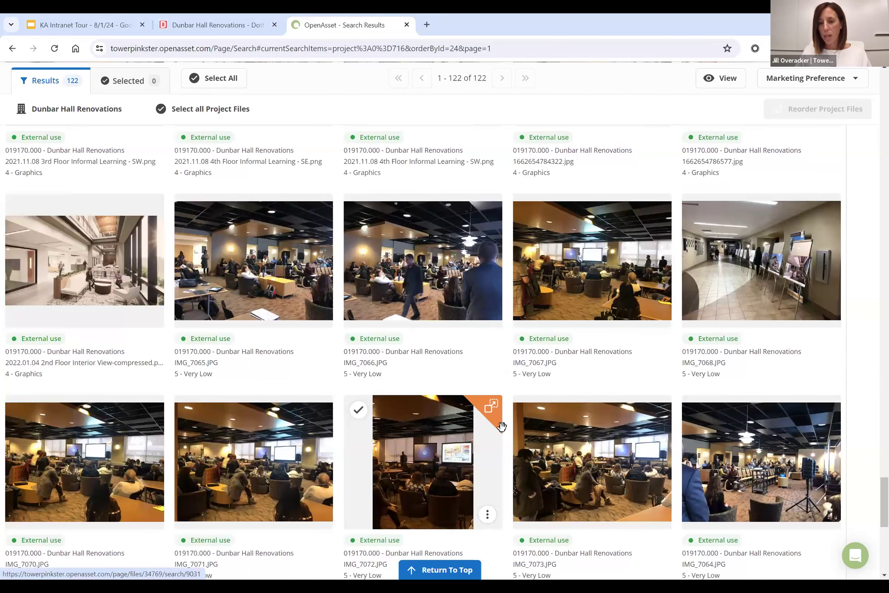
{"action": "scroll", "coordinate": [503, 371], "scroll_direction": "up", "scroll_amount": 15}
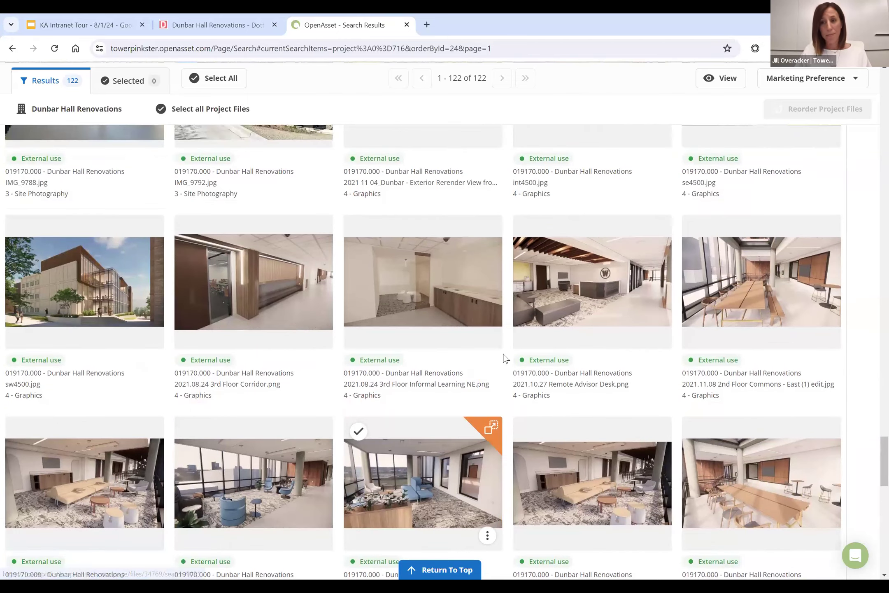
{"action": "scroll", "coordinate": [504, 357], "scroll_direction": "up", "scroll_amount": 20}
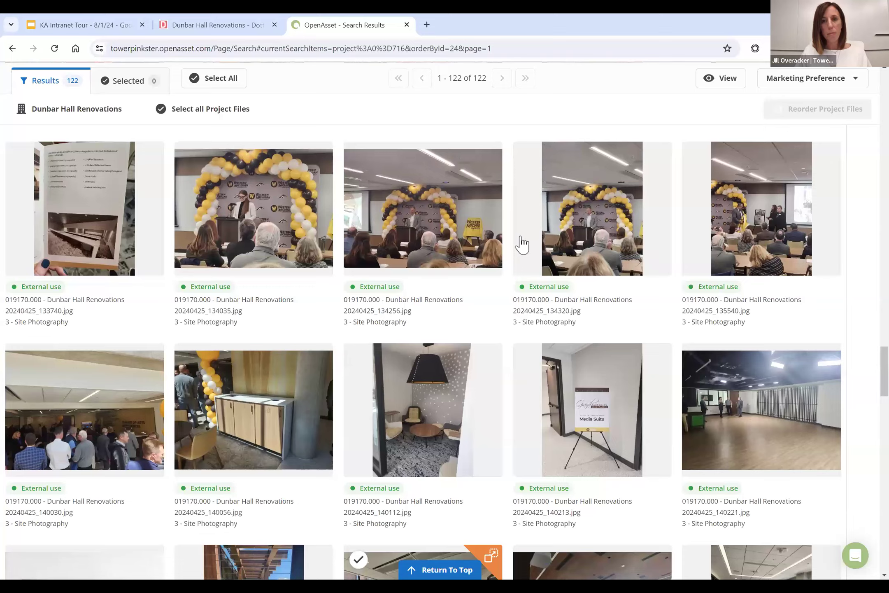
{"action": "scroll", "coordinate": [519, 231], "scroll_direction": "up", "scroll_amount": 15}
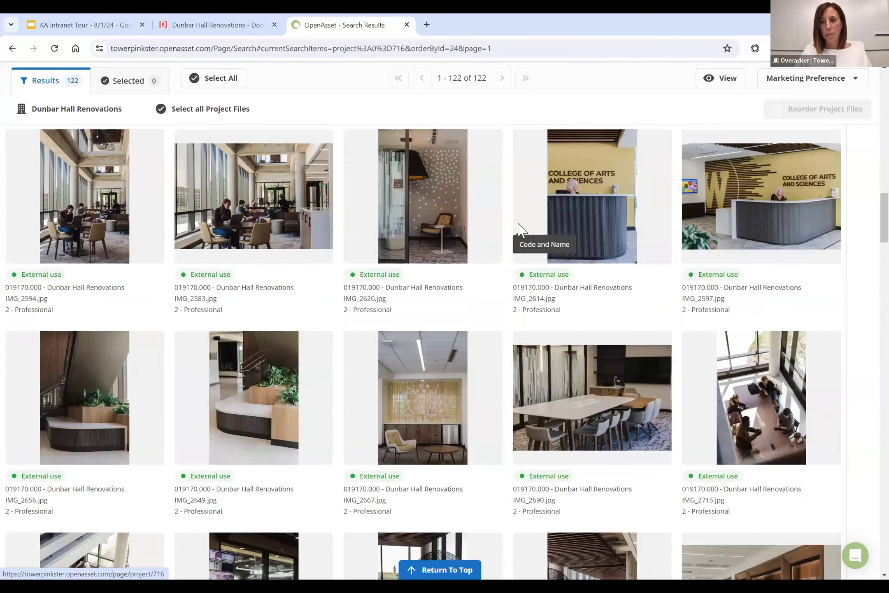
{"action": "scroll", "coordinate": [520, 230], "scroll_direction": "up", "scroll_amount": 15}
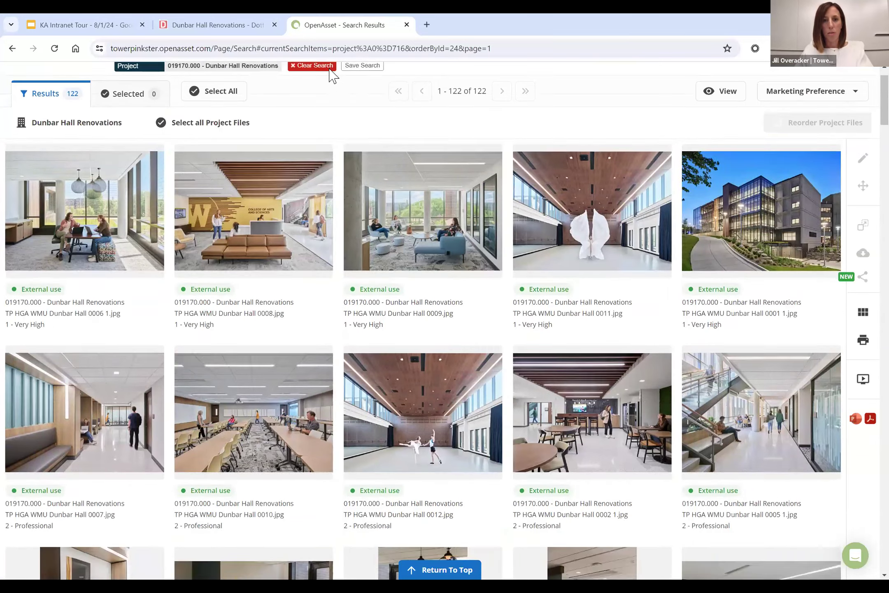
Filter the Dunbar Hall Renovations files by the image type Exterior.
{"action": "left_click", "coordinate": [331, 88]}
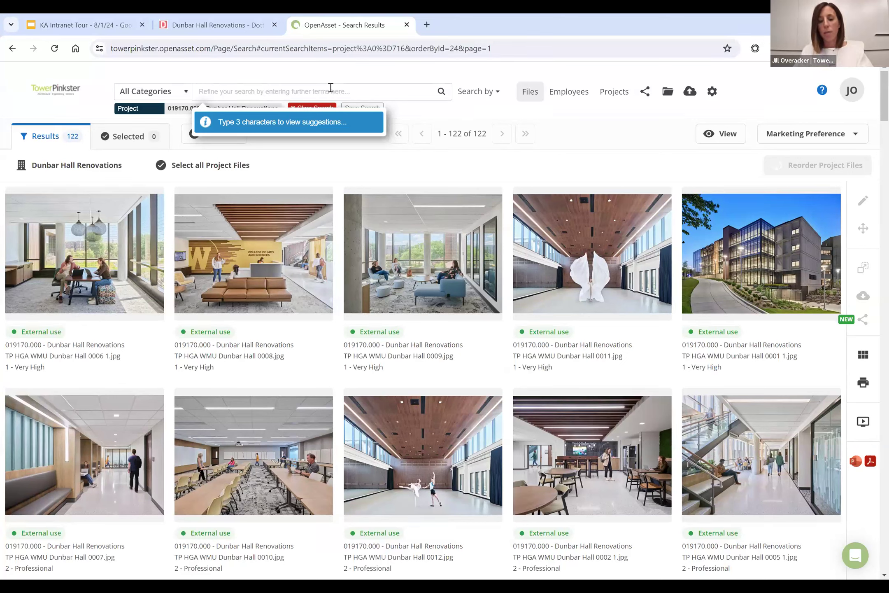
{"action": "type", "text": "exteri"}
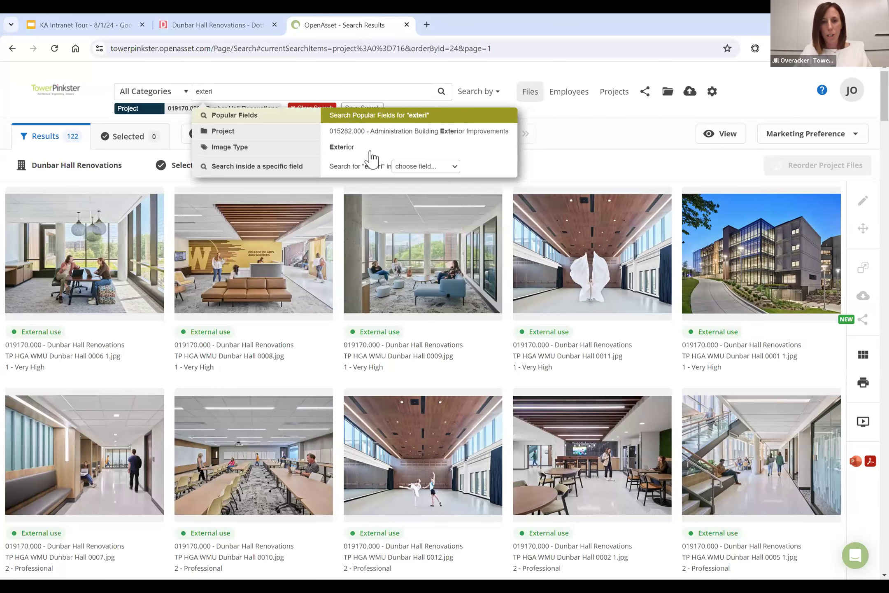
{"action": "left_click", "coordinate": [367, 149]}
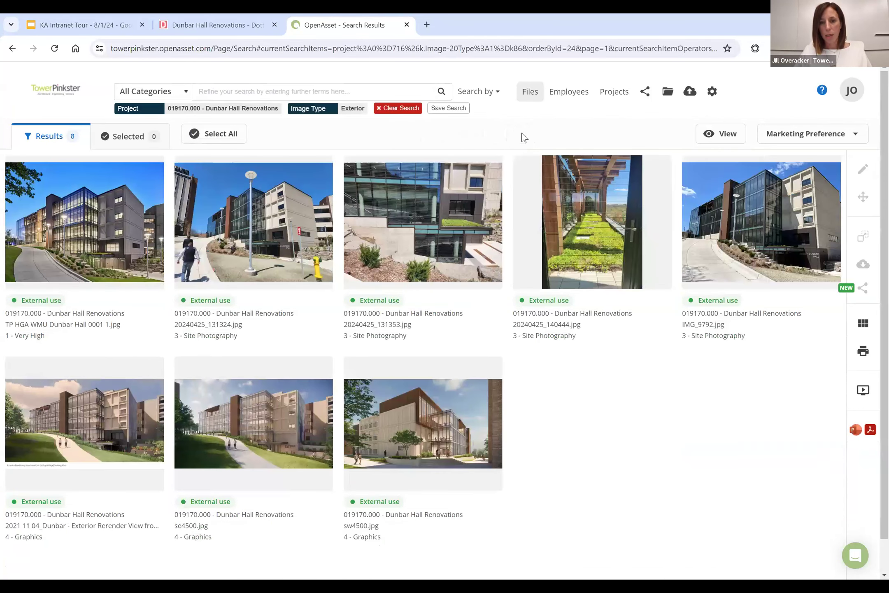
Replace the Exterior filter with the People keyword With People for the same project's files.
{"action": "left_click", "coordinate": [352, 108]}
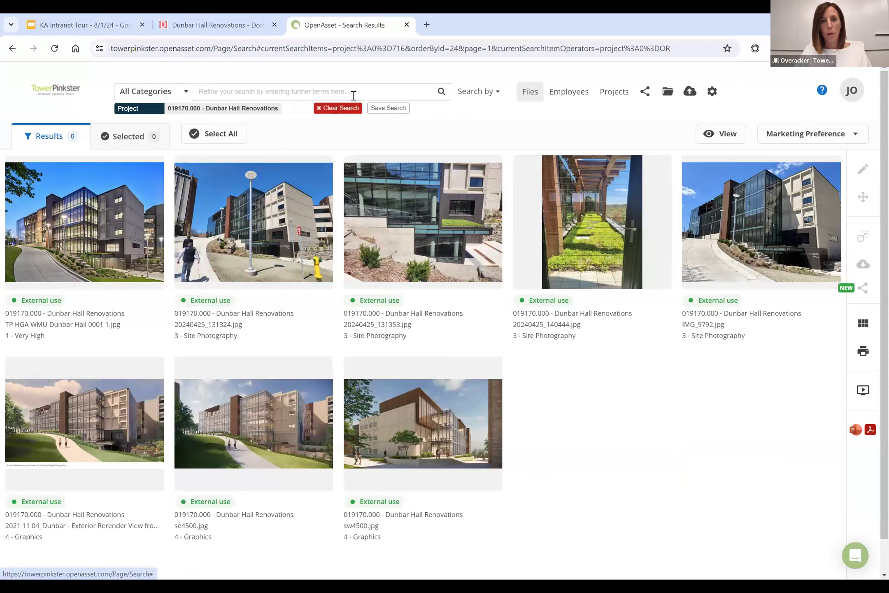
{"action": "left_click", "coordinate": [353, 95]}
{"action": "type", "text": "w"}
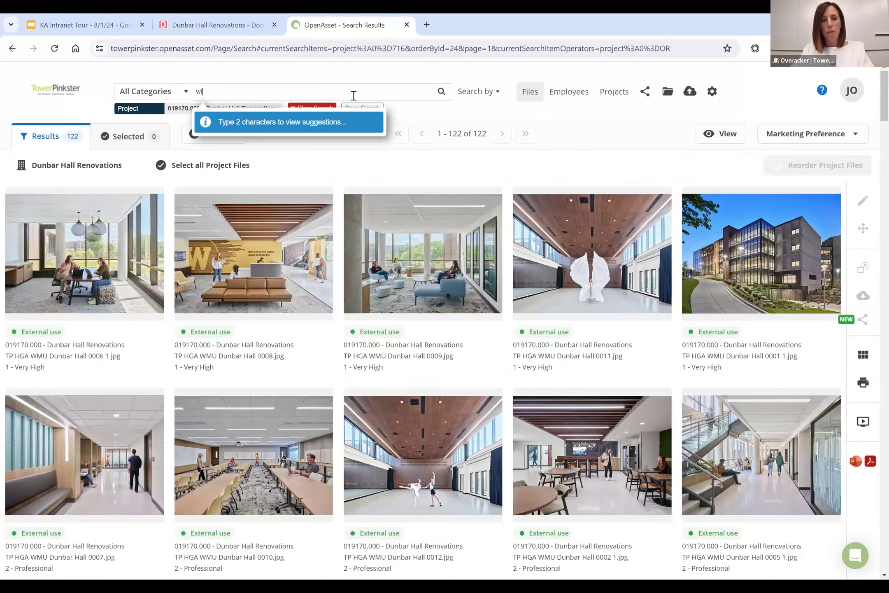
{"action": "type", "text": "ith"}
{"action": "left_click", "coordinate": [375, 207]}
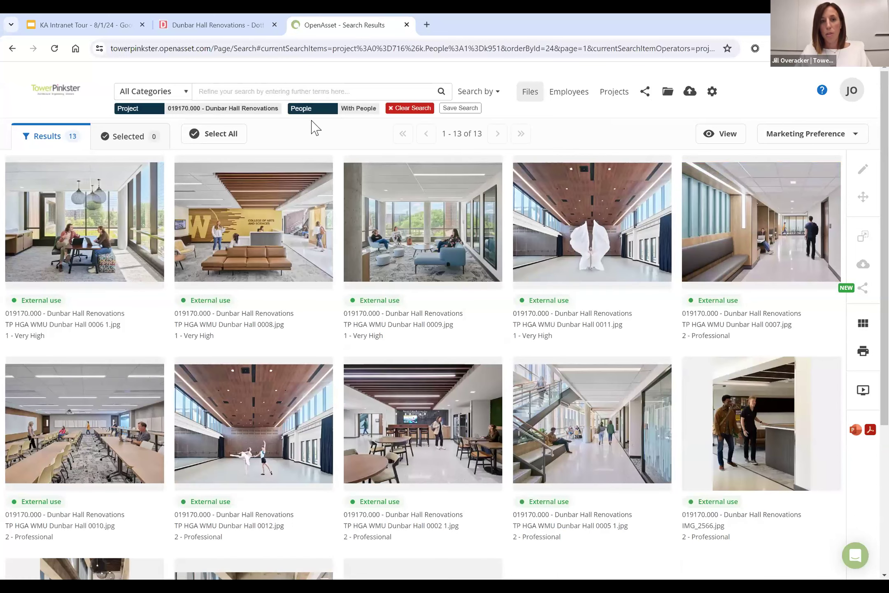
Remove the With People and project filters, and filter the whole image library by the sustainable feature Green Roof.
{"action": "mouse_move", "coordinate": [375, 111]}
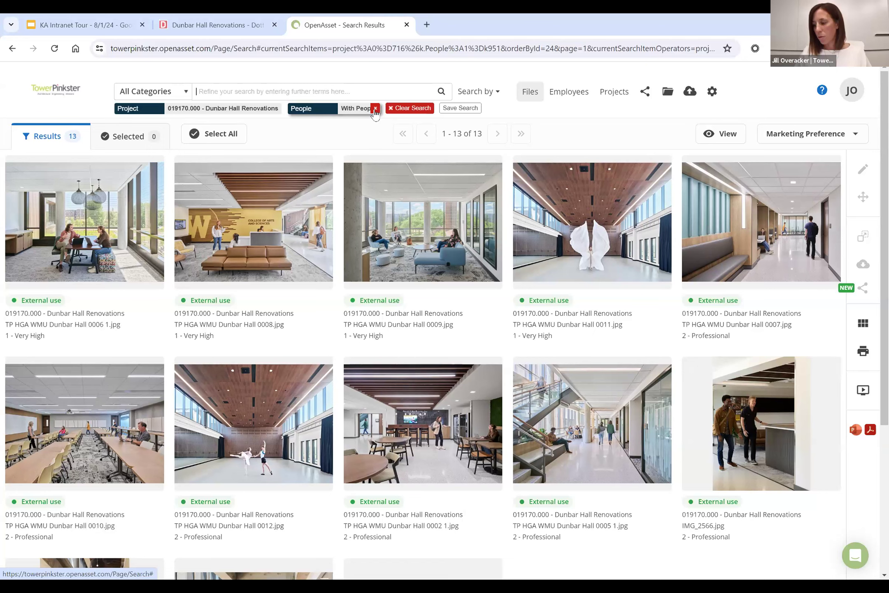
{"action": "left_click", "coordinate": [375, 108]}
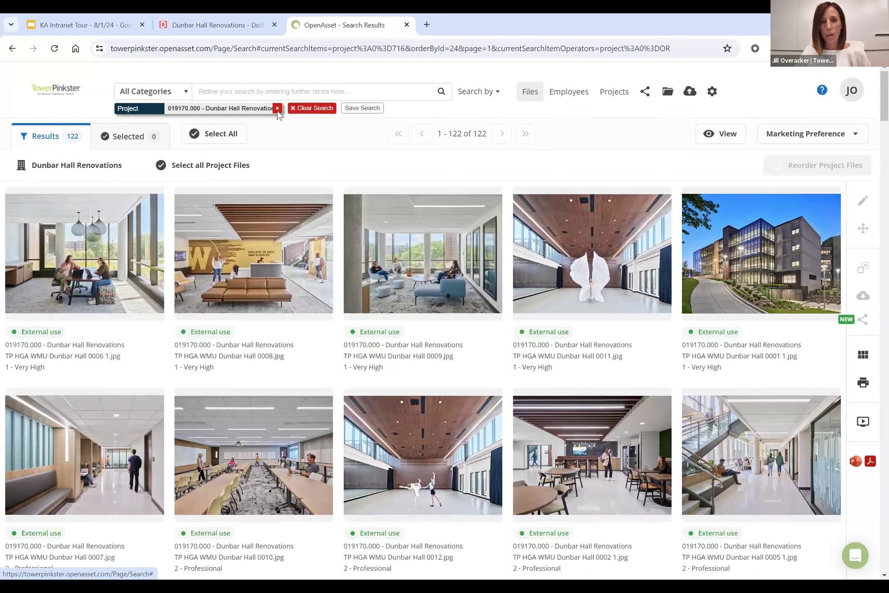
{"action": "left_click", "coordinate": [277, 109]}
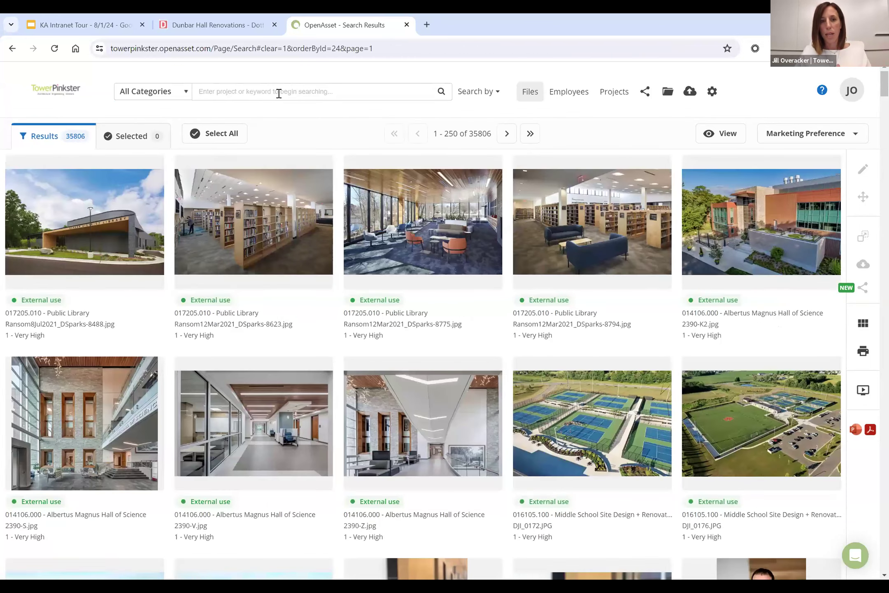
{"action": "left_click", "coordinate": [278, 92]}
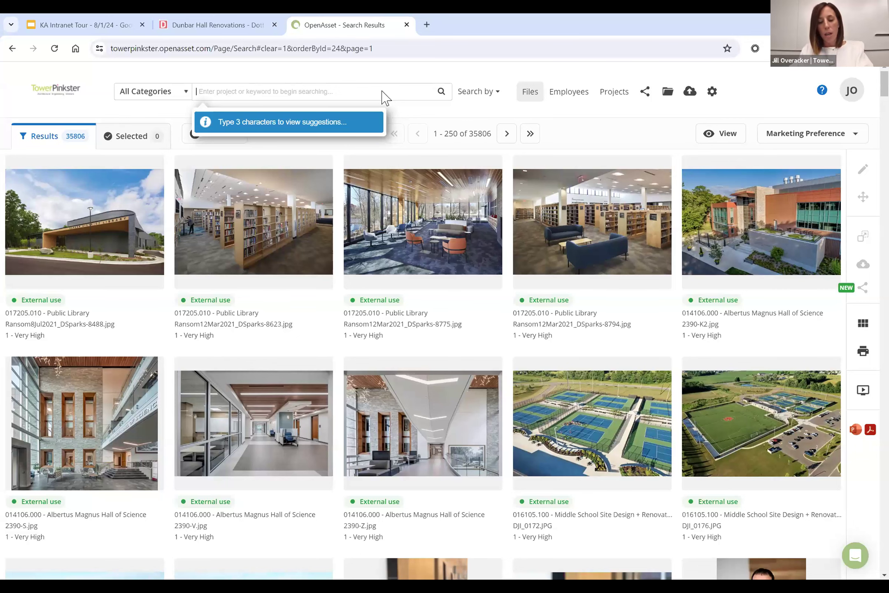
{"action": "type", "text": "green"}
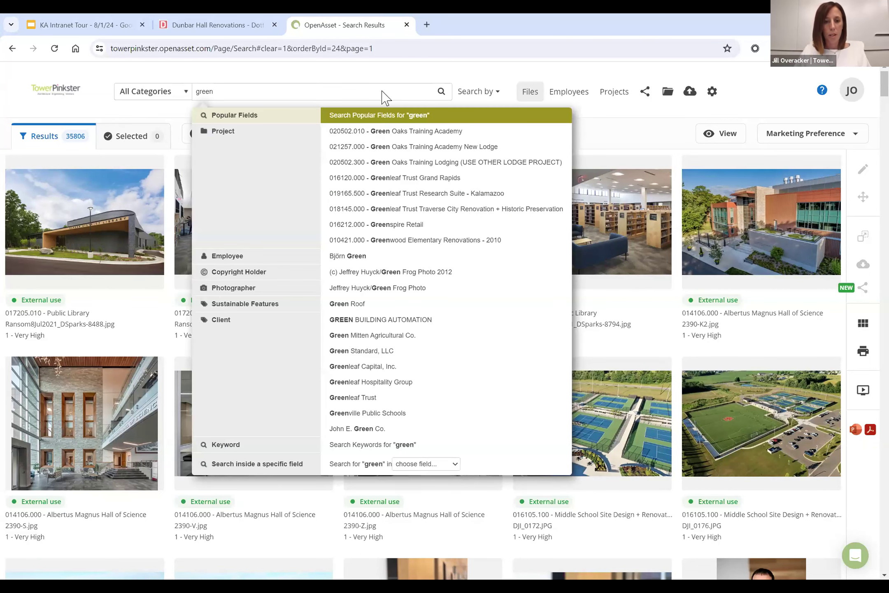
{"action": "left_click", "coordinate": [381, 304]}
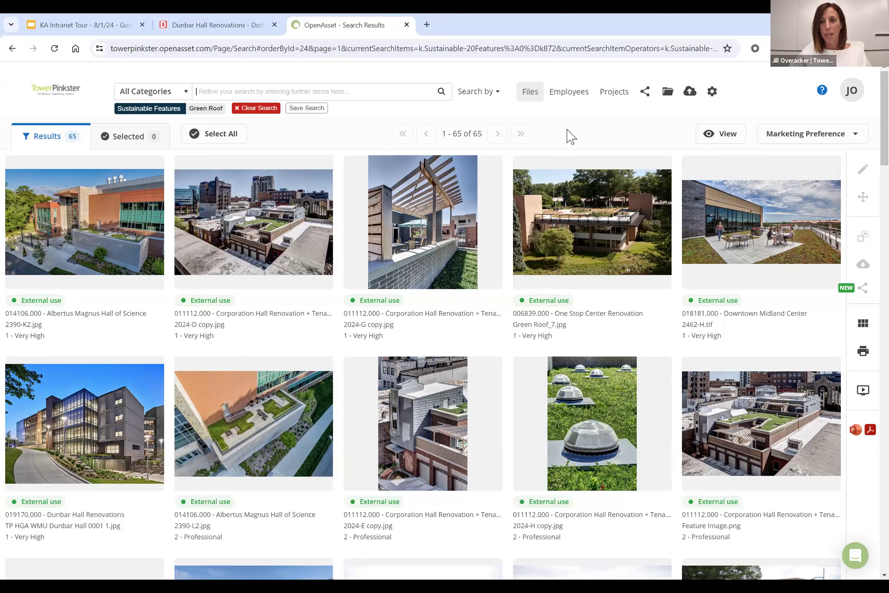
Replace the Green Roof filter with the project element AstroTurf across the whole image library.
{"action": "left_click", "coordinate": [221, 108]}
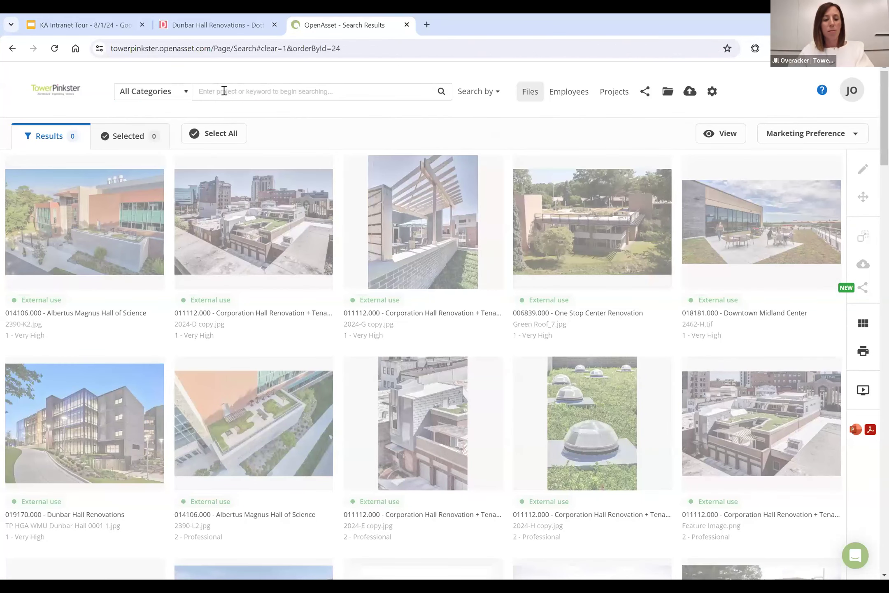
{"action": "left_click", "coordinate": [224, 91]}
{"action": "type", "text": "ast"}
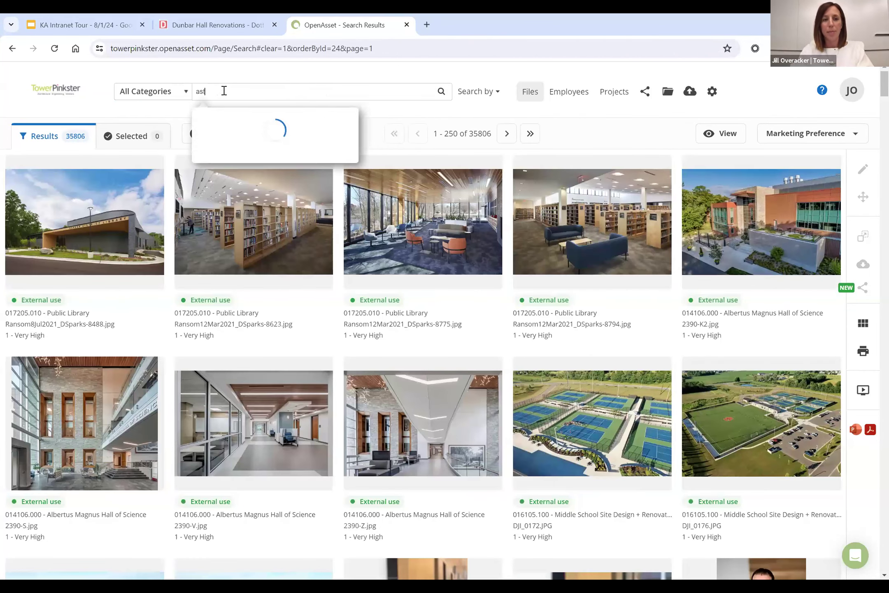
{"action": "type", "text": "ro"}
{"action": "left_click", "coordinate": [383, 131]}
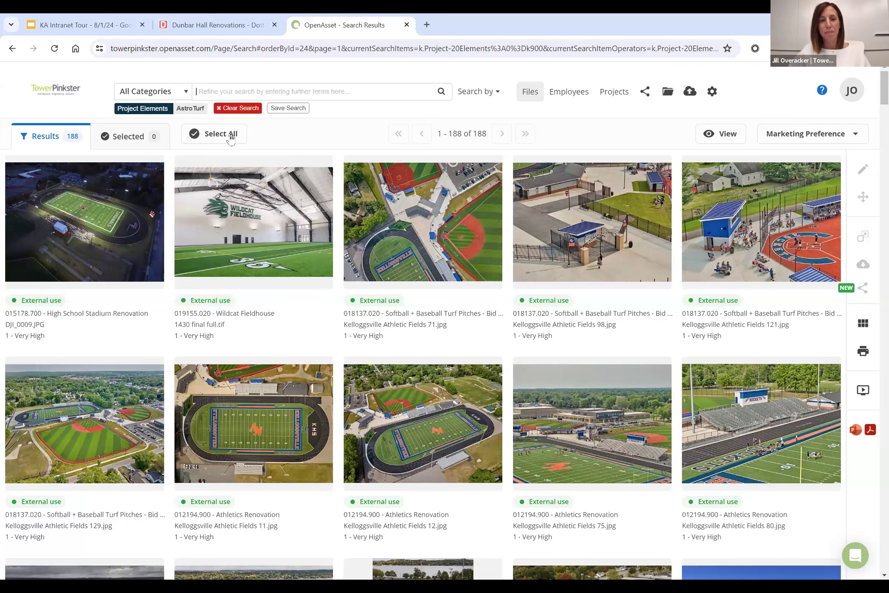
Clear the AstroTurf file search, open the project listing and reset its applied filters.
{"action": "left_click", "coordinate": [204, 109]}
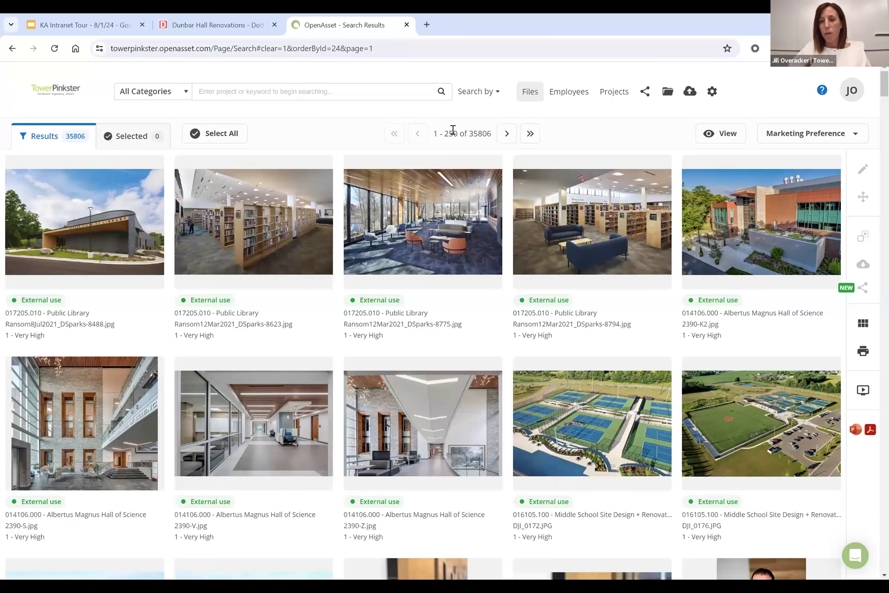
{"action": "left_click", "coordinate": [610, 94]}
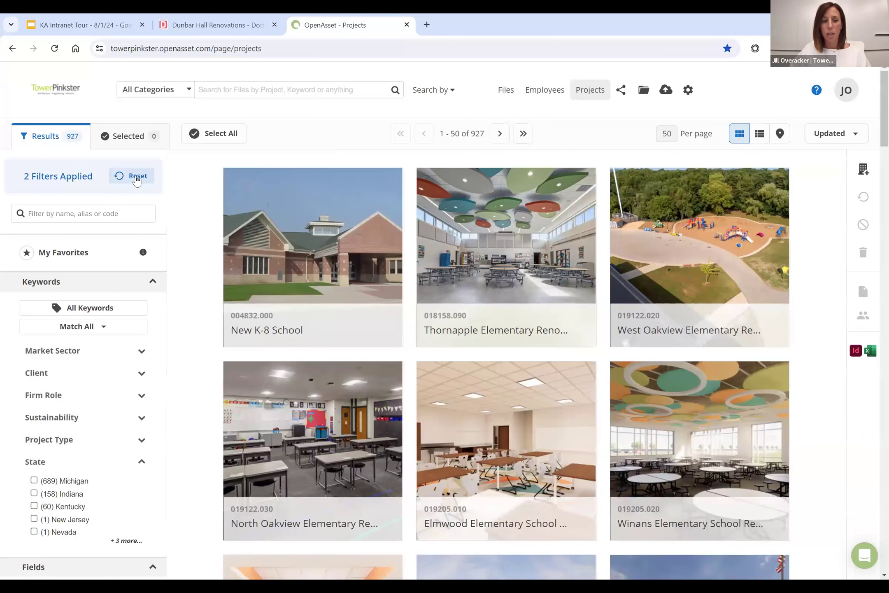
{"action": "left_click", "coordinate": [137, 178]}
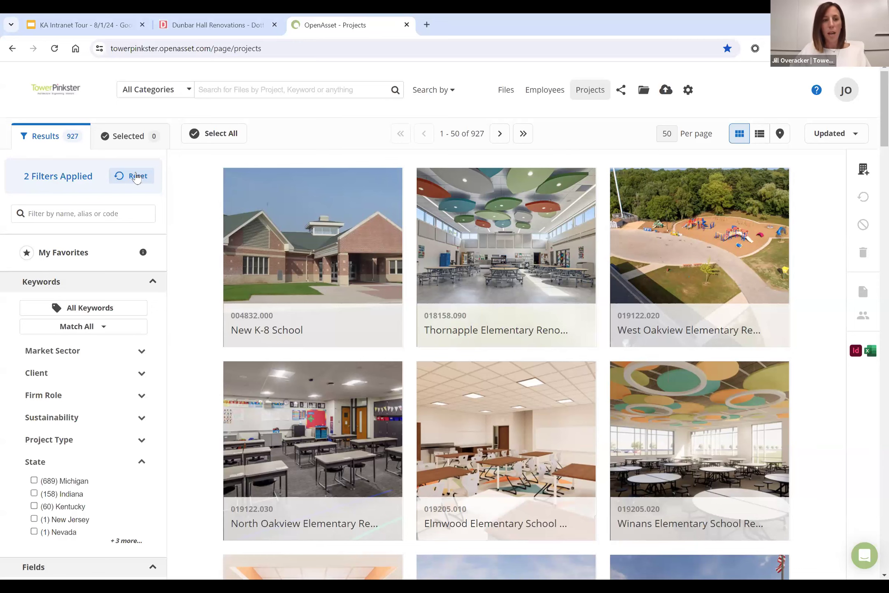
{"action": "left_click", "coordinate": [137, 176]}
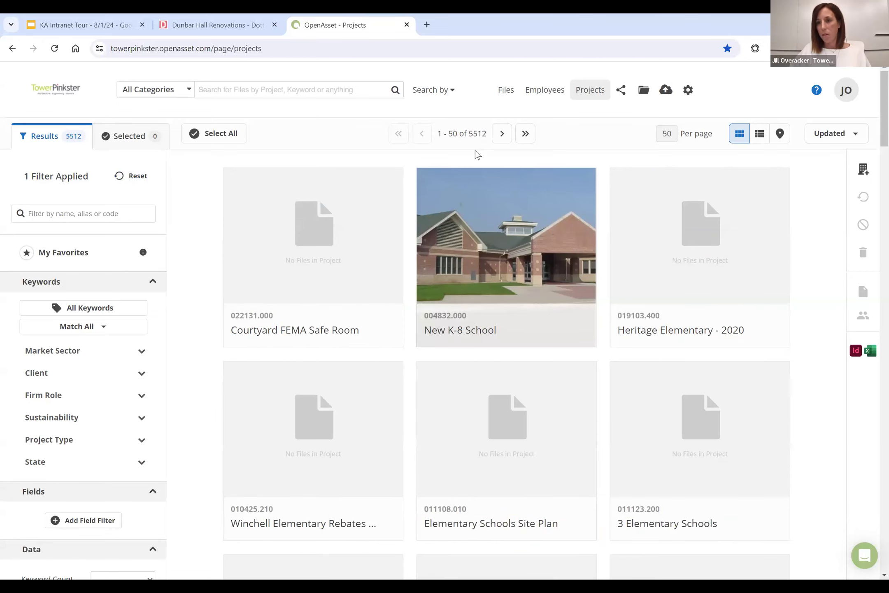
Filter the projects by market sector K-12_Education and project type Middle / Intermediate School.
{"action": "scroll", "coordinate": [177, 303], "scroll_direction": "down", "scroll_amount": 1}
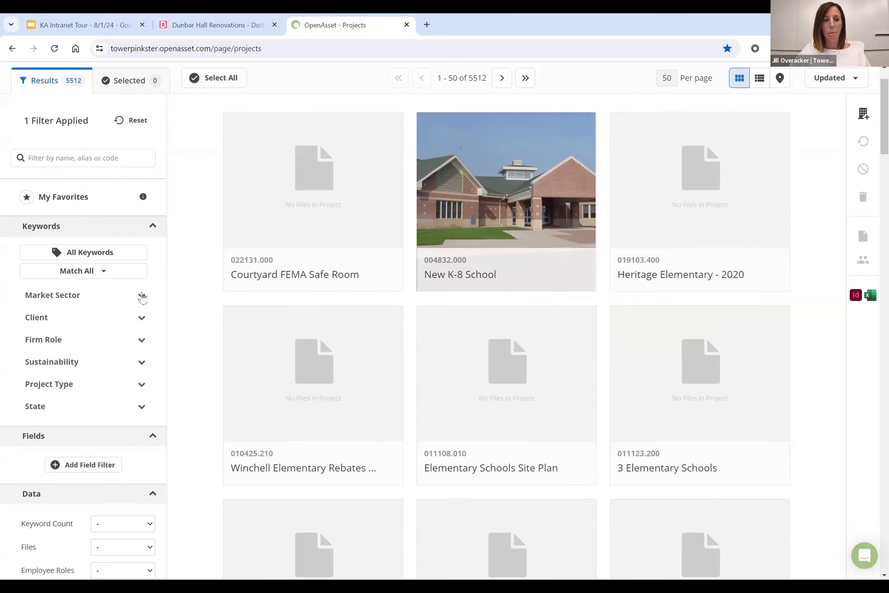
{"action": "left_click", "coordinate": [140, 301]}
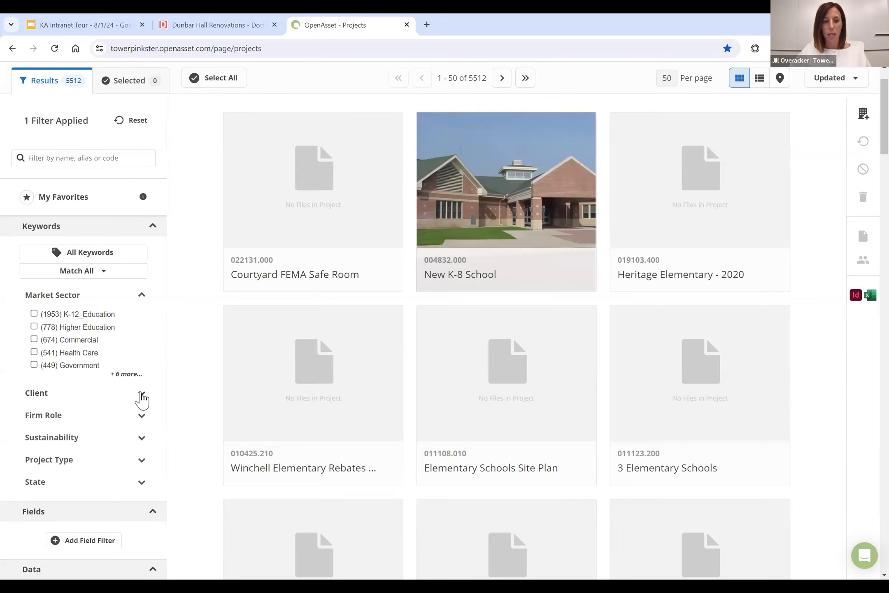
{"action": "left_click", "coordinate": [143, 464]}
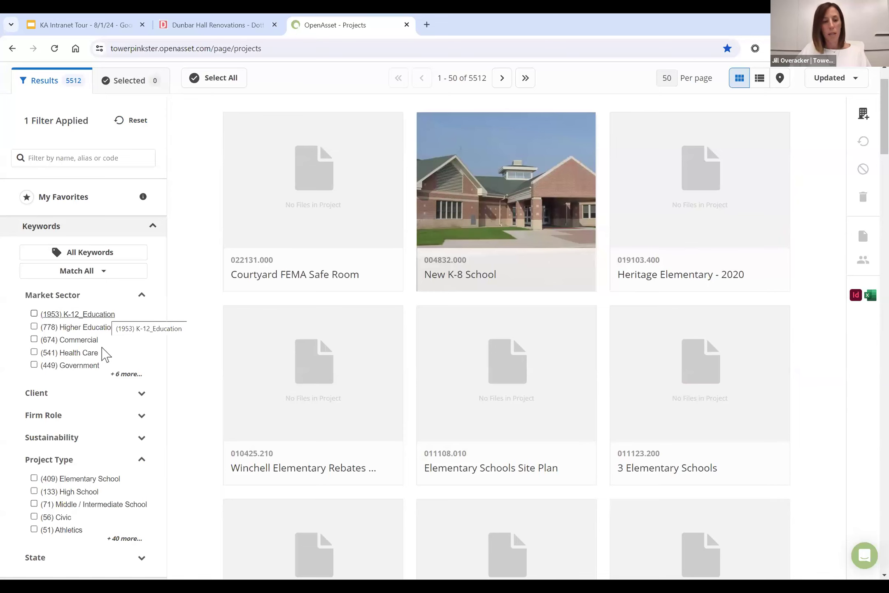
{"action": "left_click", "coordinate": [87, 496]}
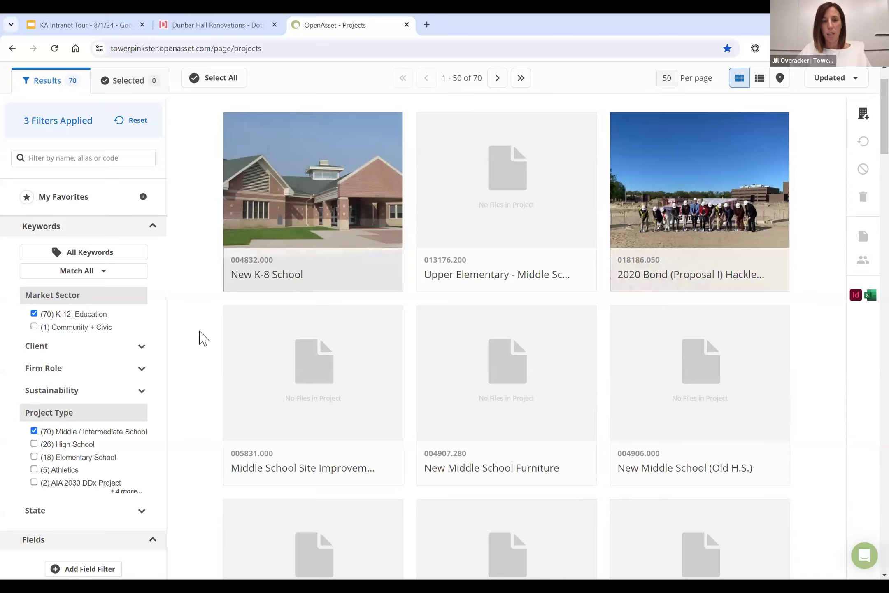
Limit the filtered projects to those with 1 or More files and browse the matching projects.
{"action": "scroll", "coordinate": [202, 337], "scroll_direction": "down", "scroll_amount": 4}
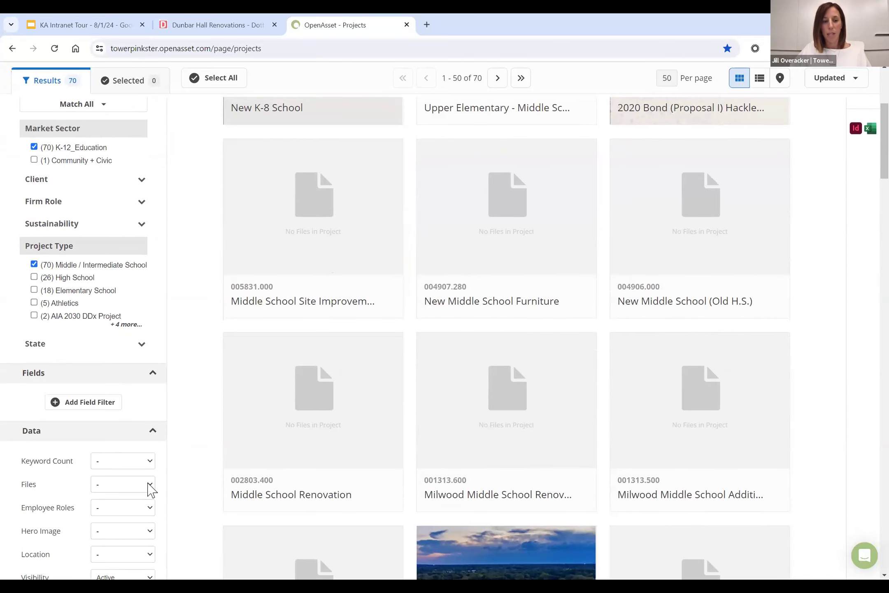
{"action": "left_click", "coordinate": [149, 485]}
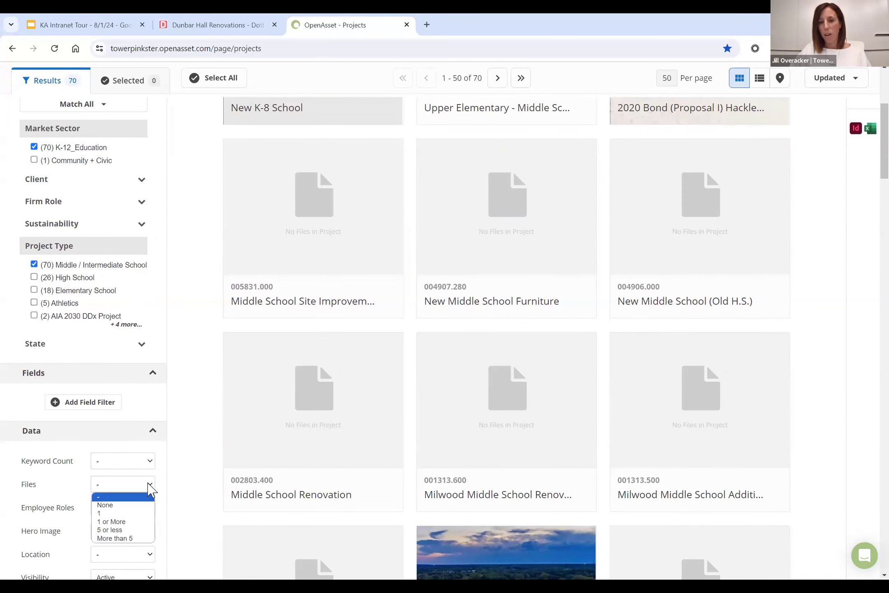
{"action": "left_click", "coordinate": [139, 522]}
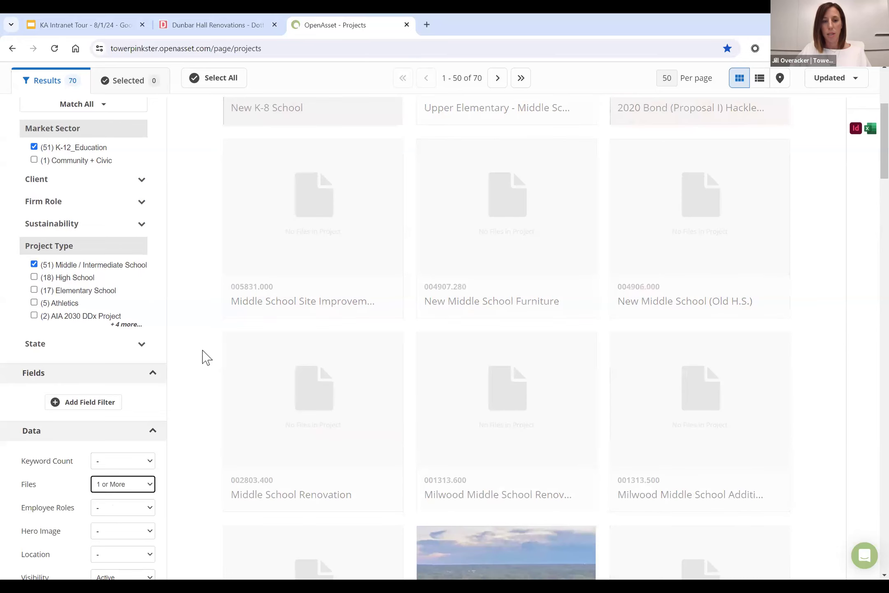
{"action": "scroll", "coordinate": [202, 354], "scroll_direction": "up", "scroll_amount": 3}
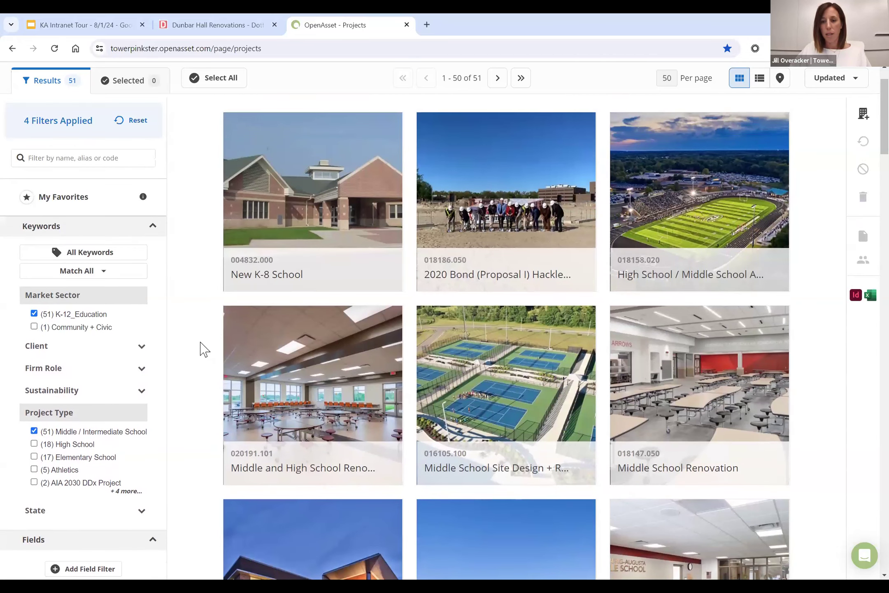
{"action": "scroll", "coordinate": [203, 349], "scroll_direction": "down", "scroll_amount": 5}
{"action": "scroll", "coordinate": [203, 348], "scroll_direction": "down", "scroll_amount": 3}
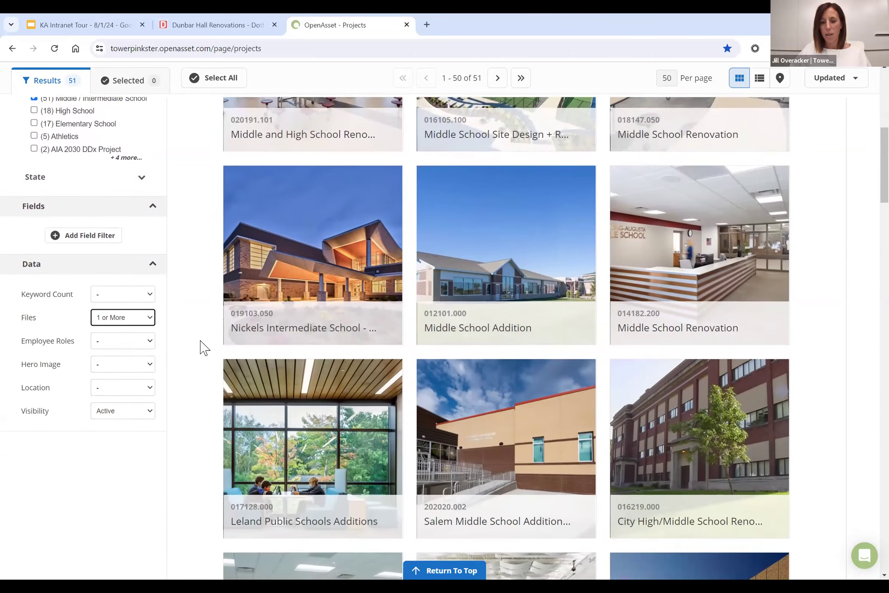
{"action": "scroll", "coordinate": [202, 348], "scroll_direction": "up", "scroll_amount": 7}
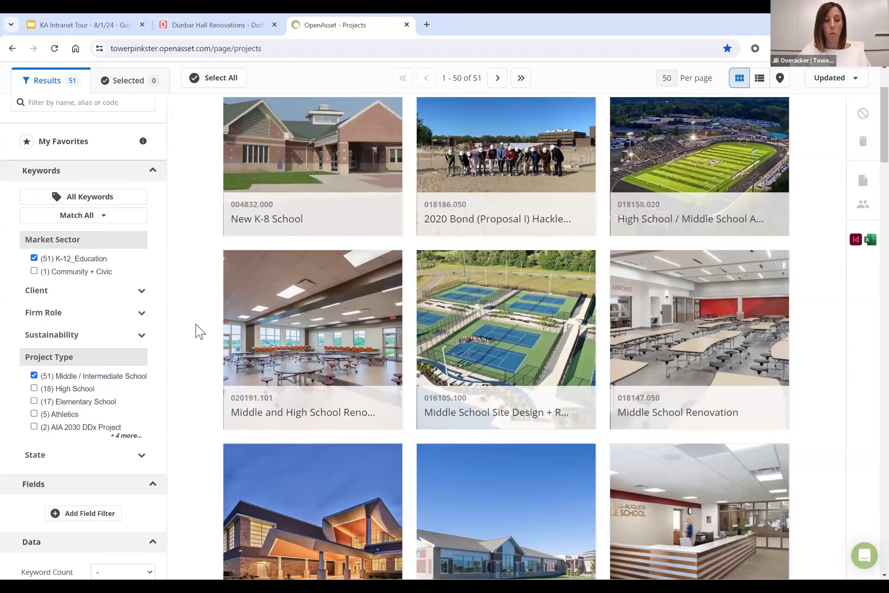
Expand the State filter options and remove the K-12_Education and Middle / Intermediate School filters.
{"action": "scroll", "coordinate": [191, 326], "scroll_direction": "down", "scroll_amount": 3}
{"action": "left_click", "coordinate": [142, 344]}
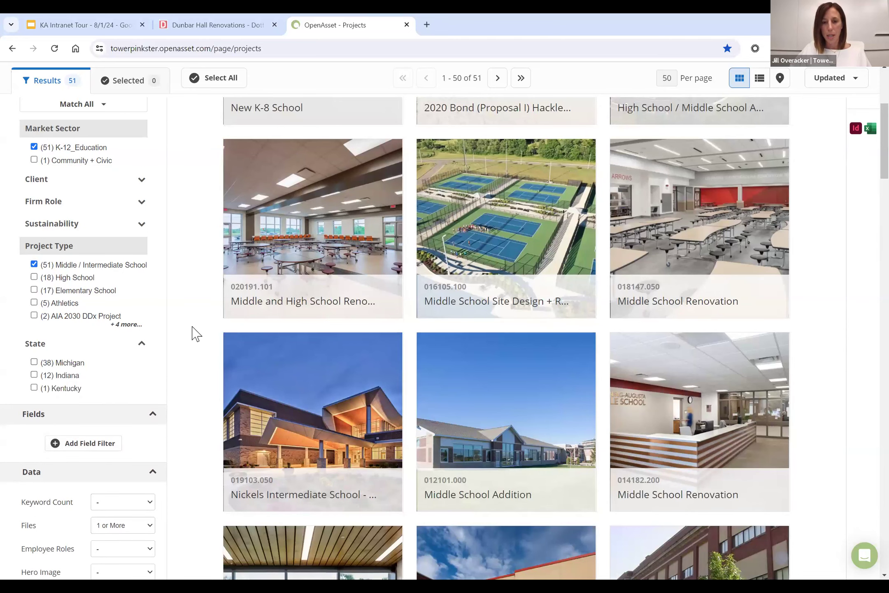
{"action": "scroll", "coordinate": [196, 334], "scroll_direction": "up", "scroll_amount": 1}
{"action": "scroll", "coordinate": [194, 333], "scroll_direction": "up", "scroll_amount": 1}
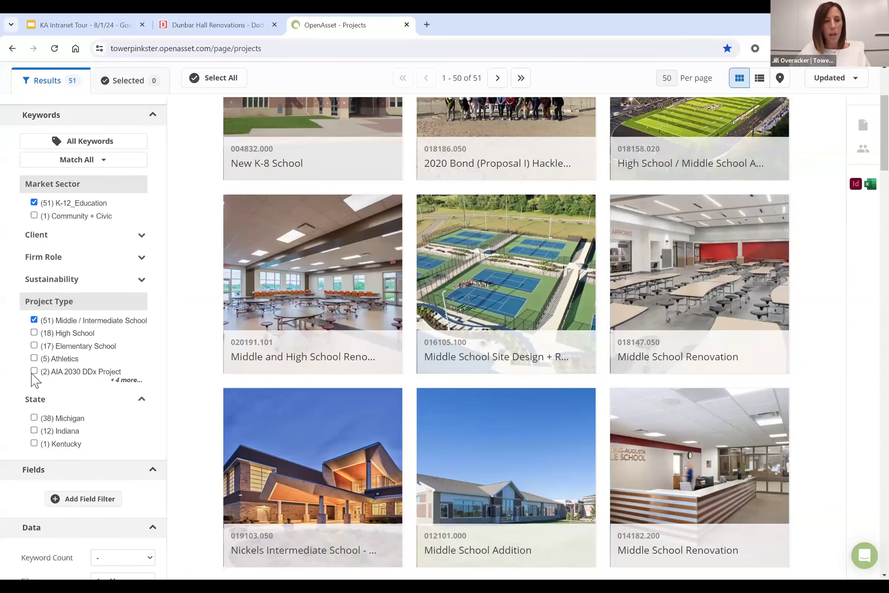
{"action": "left_click", "coordinate": [33, 320]}
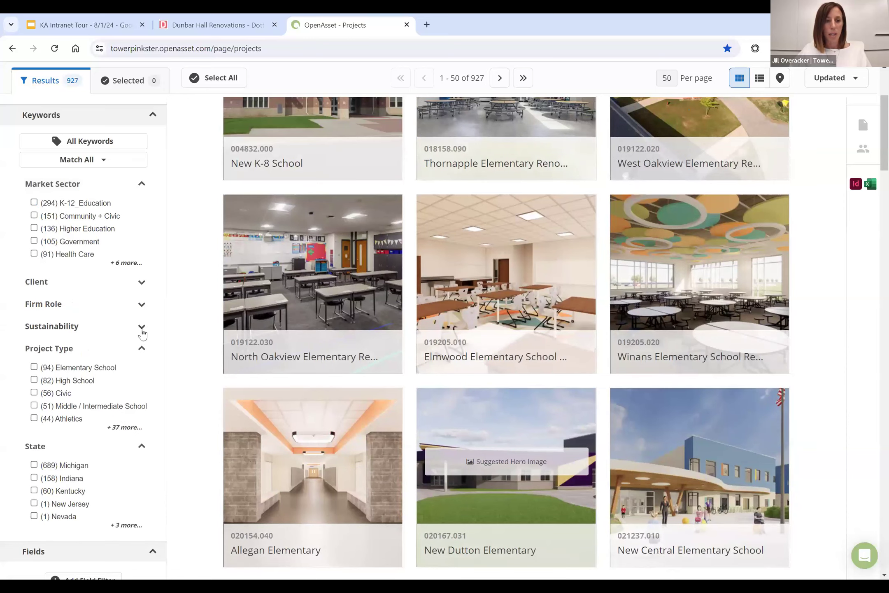
Filter the projects by the sustainability keyword LEED Gold, review the matching projects and remove that filter.
{"action": "left_click", "coordinate": [142, 326]}
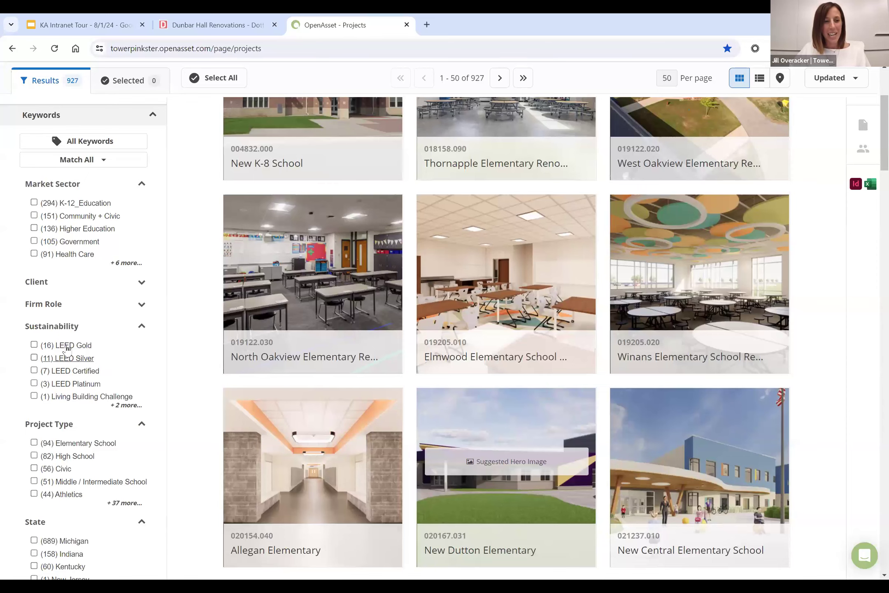
{"action": "left_click", "coordinate": [62, 346]}
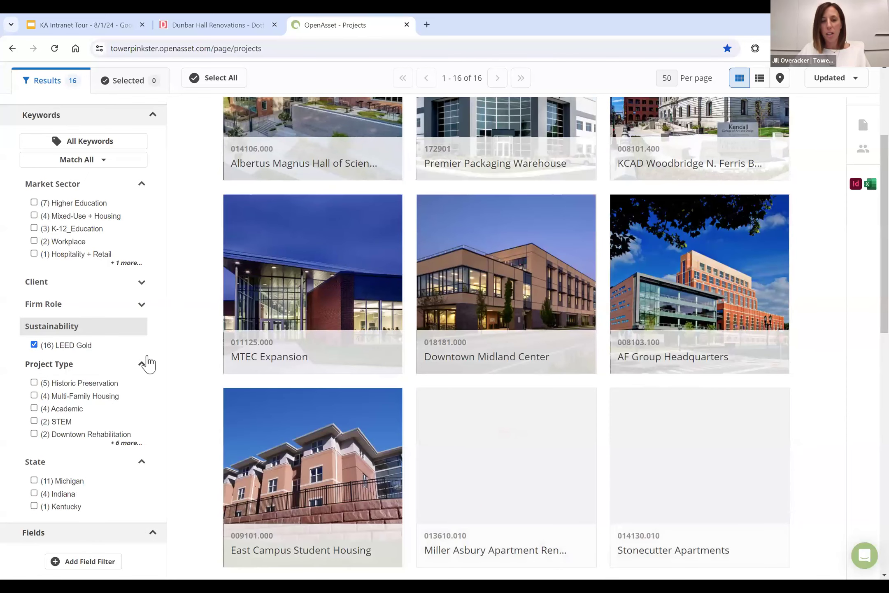
{"action": "scroll", "coordinate": [212, 361], "scroll_direction": "up", "scroll_amount": 3}
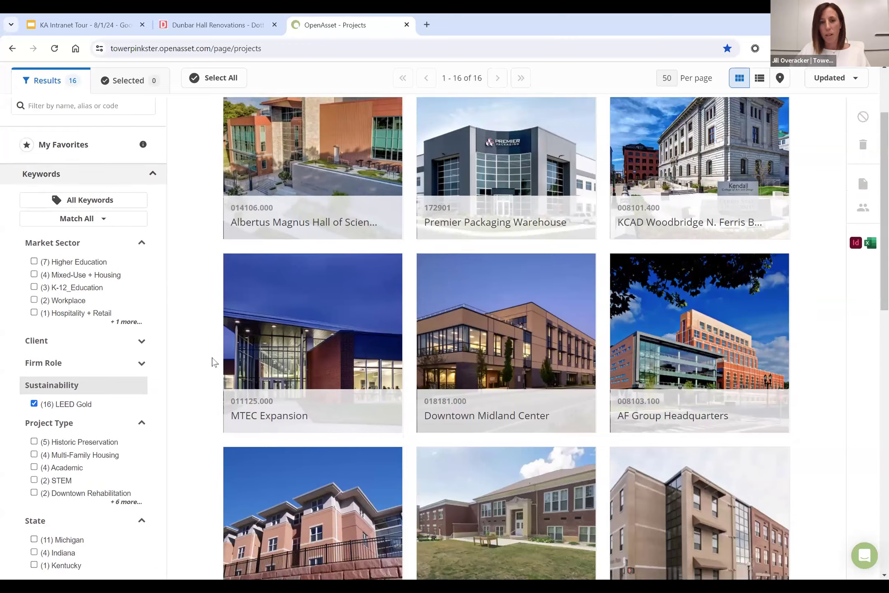
{"action": "scroll", "coordinate": [212, 361], "scroll_direction": "down", "scroll_amount": 1}
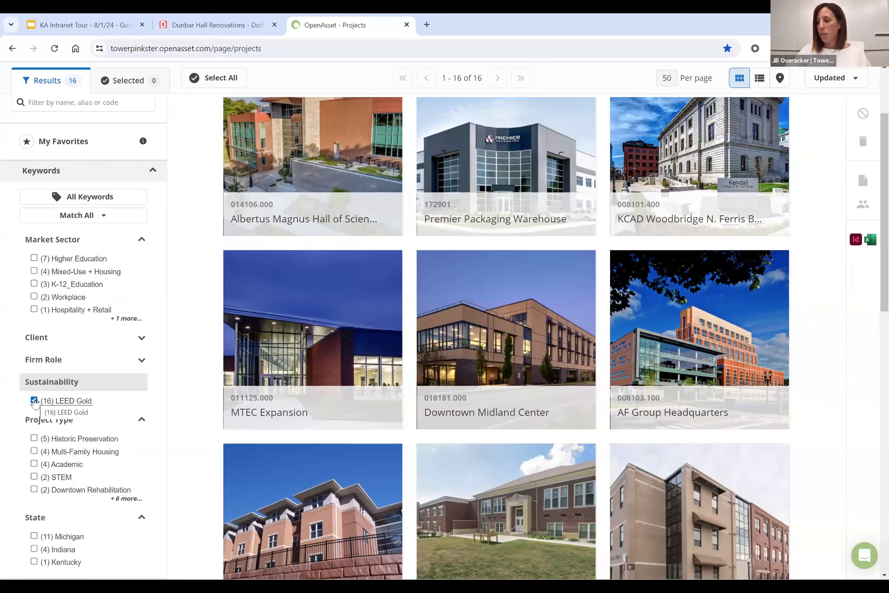
{"action": "left_click", "coordinate": [34, 400]}
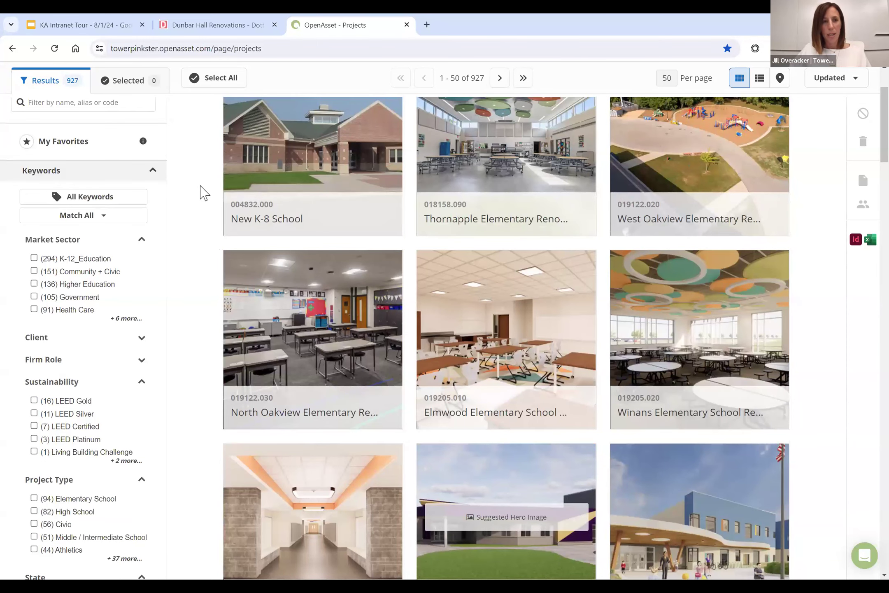
Switch to the KA Intranet Tour presentation in Google Slides, start its slideshow from the Project Directory slide and advance to Project Data 2021.
{"action": "left_click", "coordinate": [110, 29]}
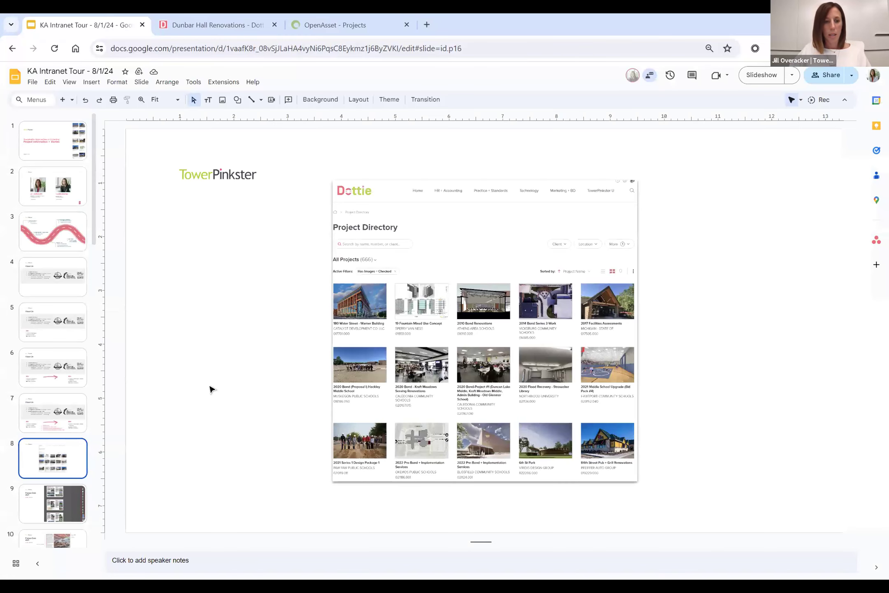
{"action": "left_click", "coordinate": [760, 75]}
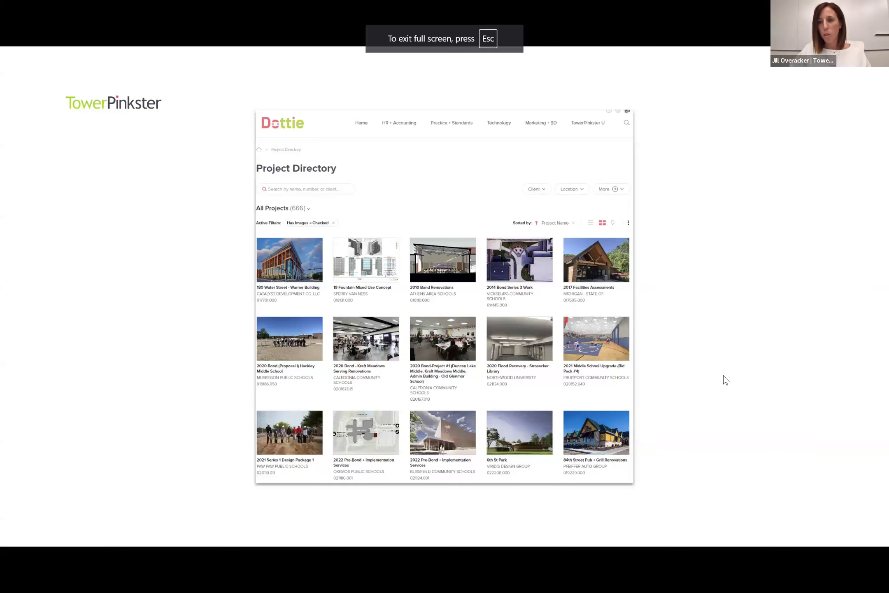
{"action": "left_click", "coordinate": [725, 380]}
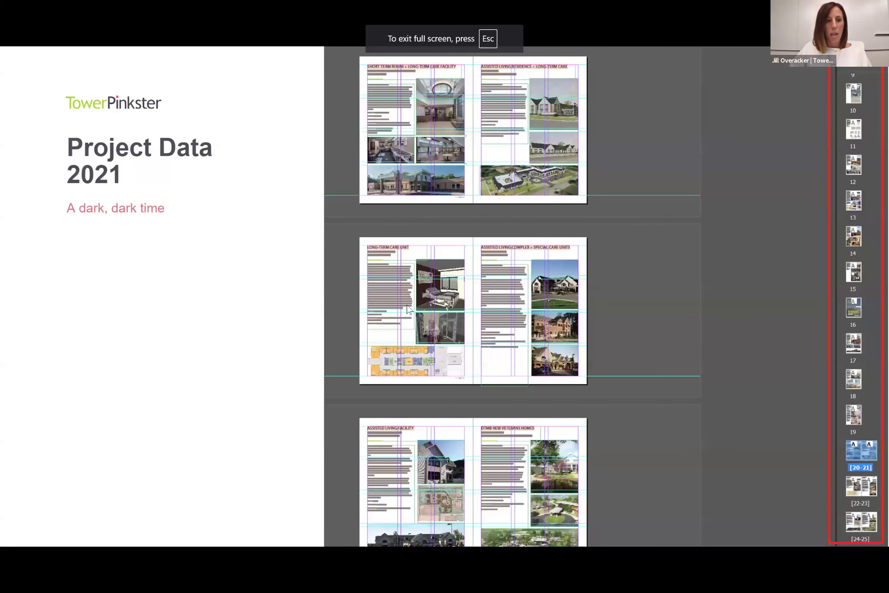